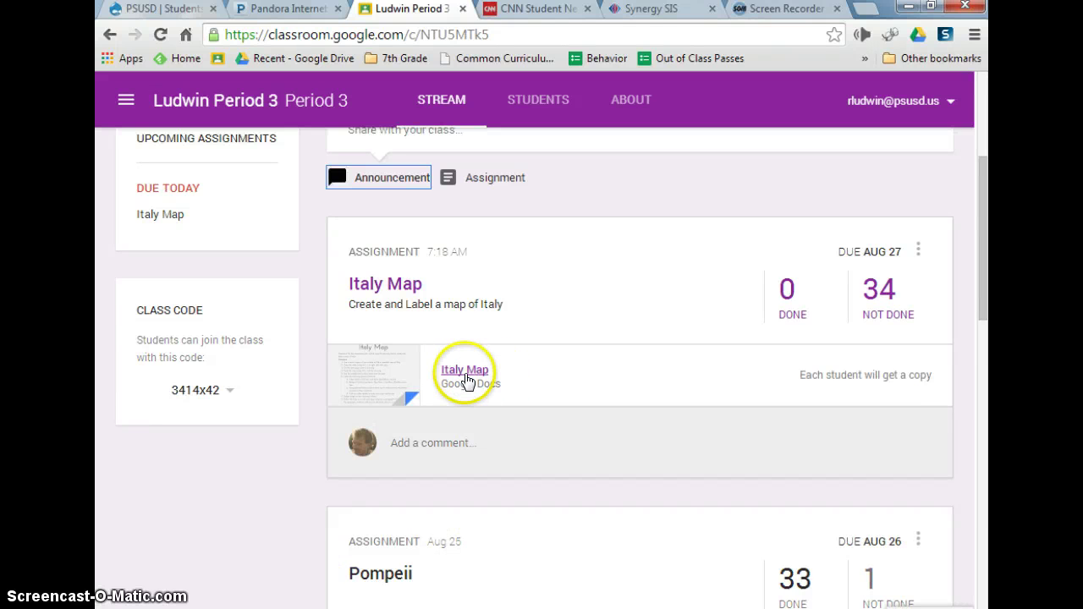
# Open the Italy Map document attached to the assignment and review its Name, Date and Period header lines and the procedure
pyautogui.click(464, 372)
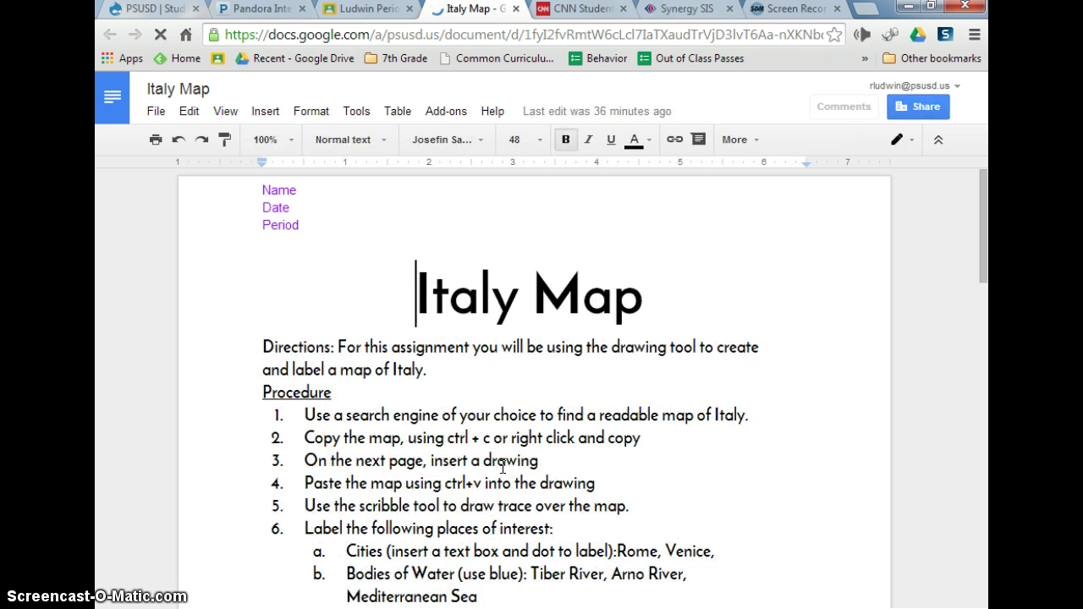
pyautogui.click(424, 369)
pyautogui.click(282, 192)
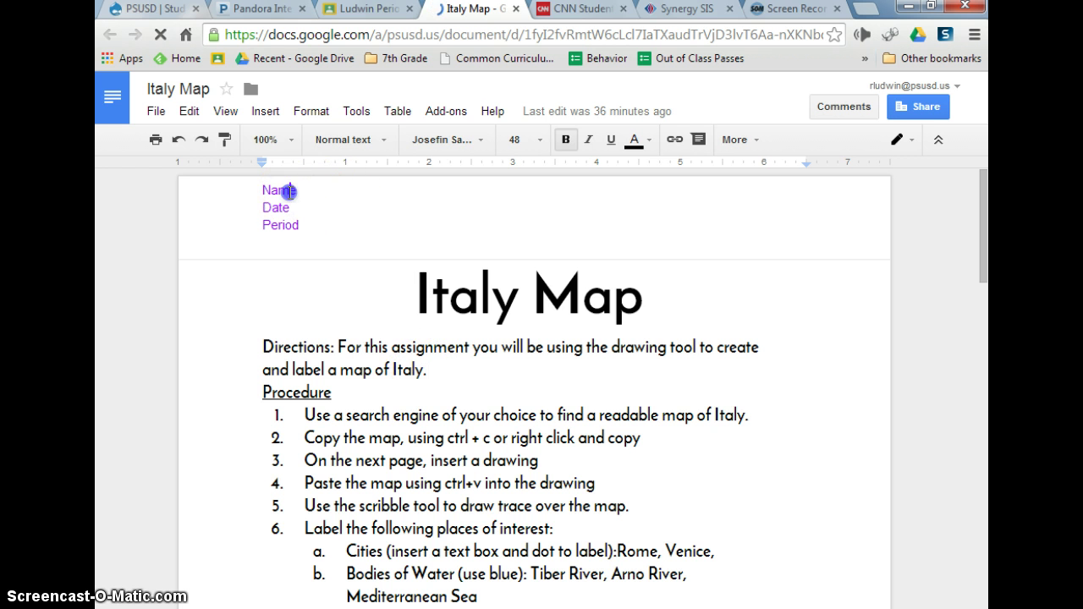
pyautogui.click(291, 207)
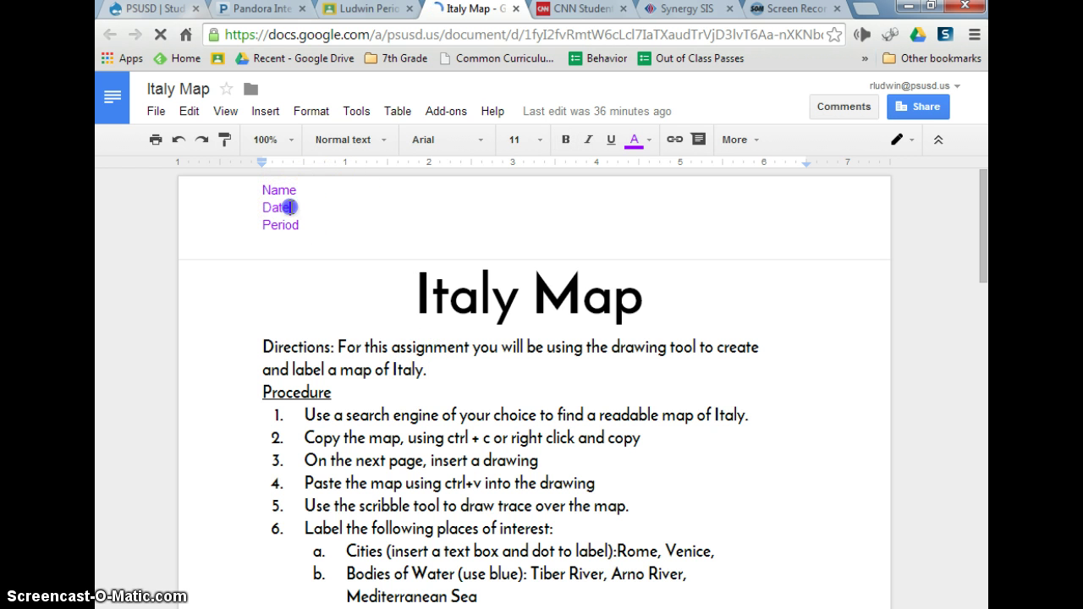
pyautogui.click(302, 225)
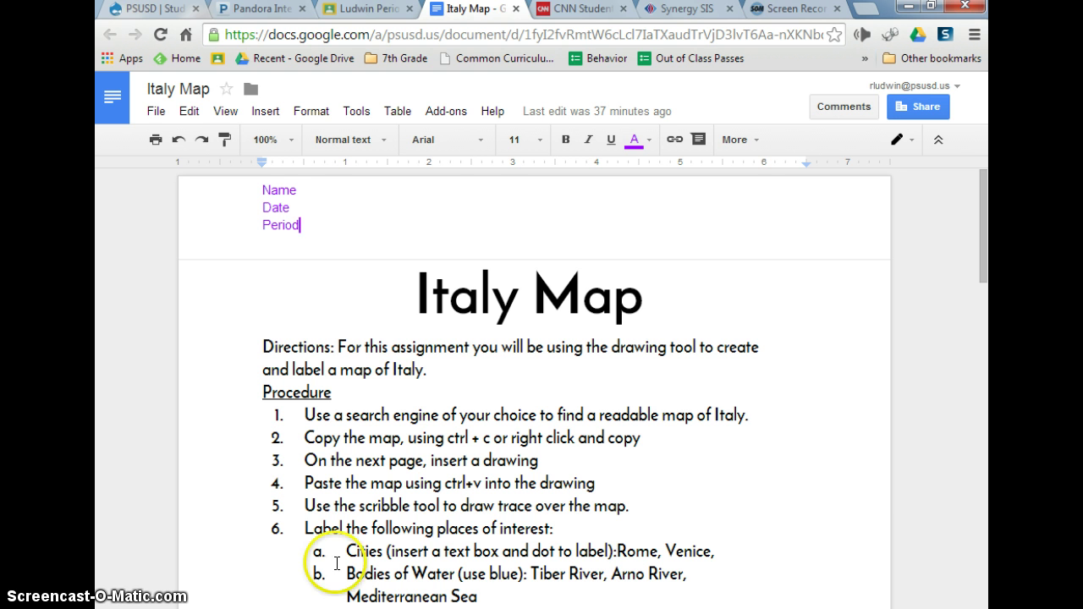
pyautogui.scroll(-2, 417, 369)
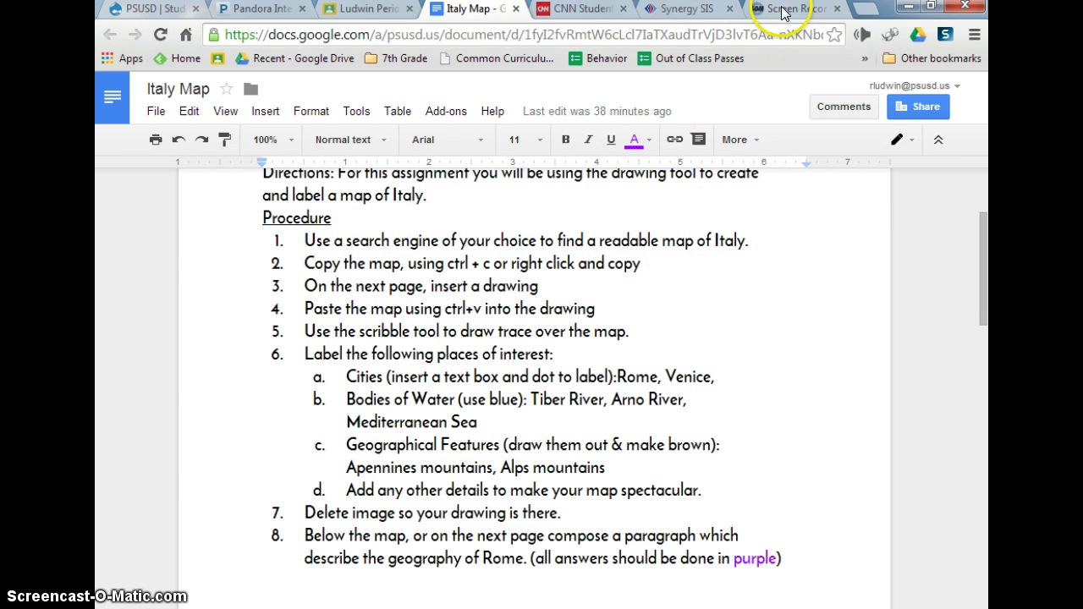
pyautogui.click(867, 11)
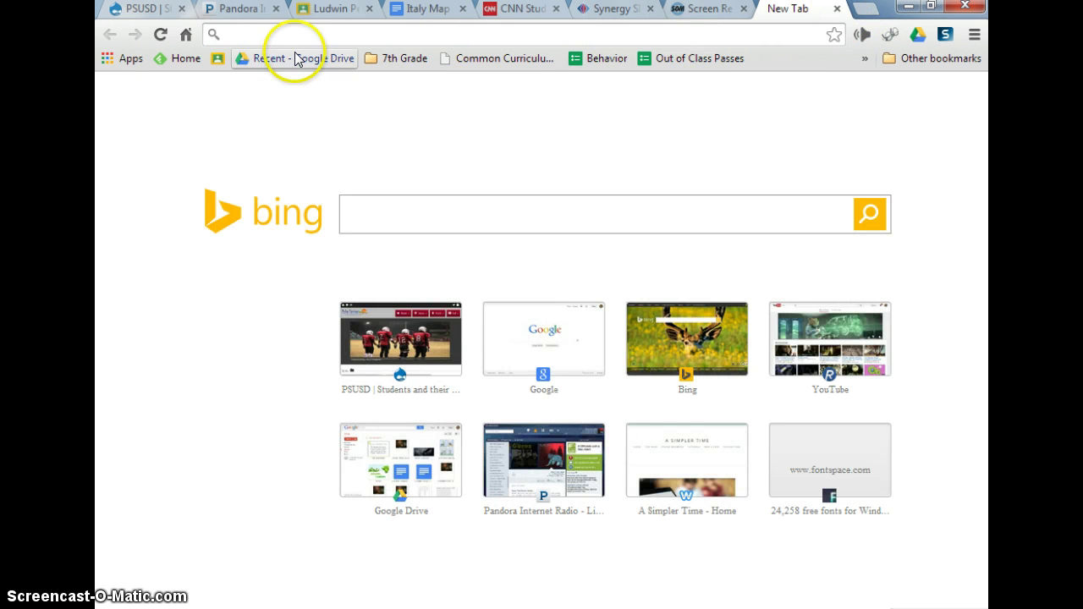
pyautogui.write('WW')
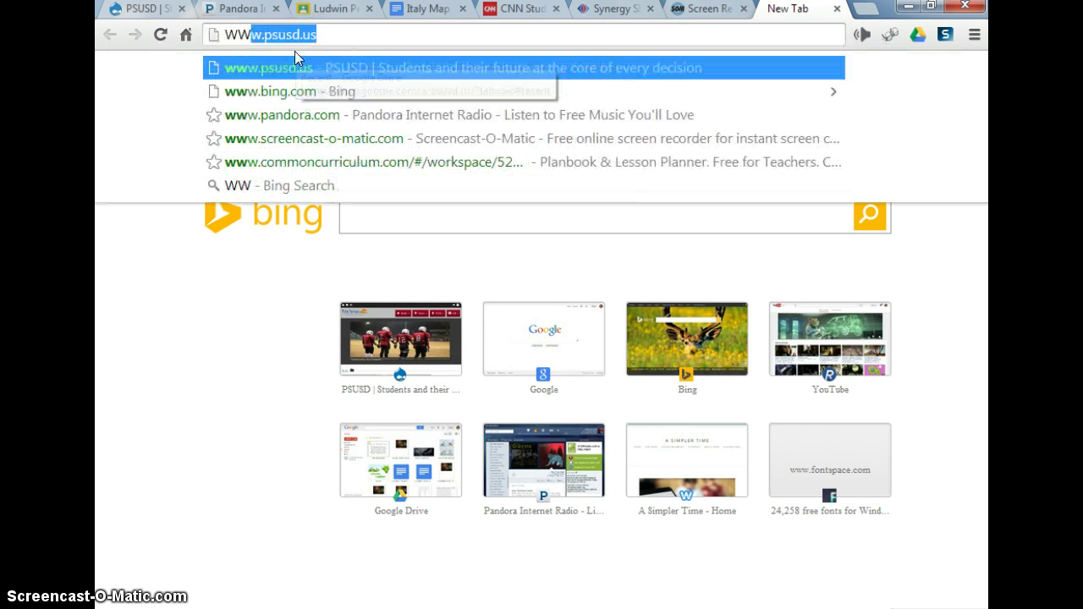
pyautogui.write('W.GOOGLE.COM')
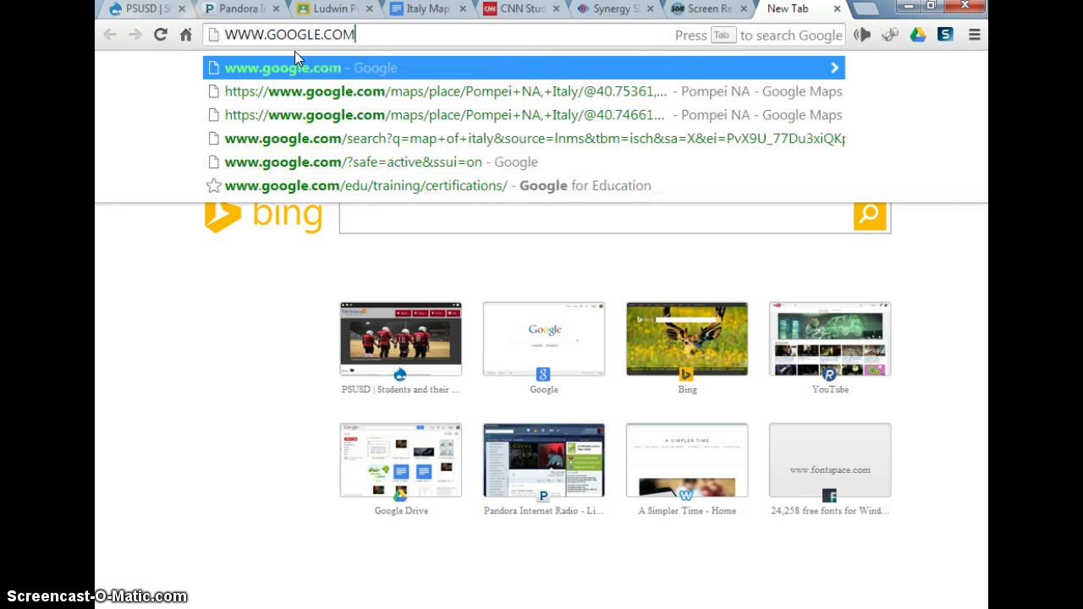
pyautogui.press('Return')
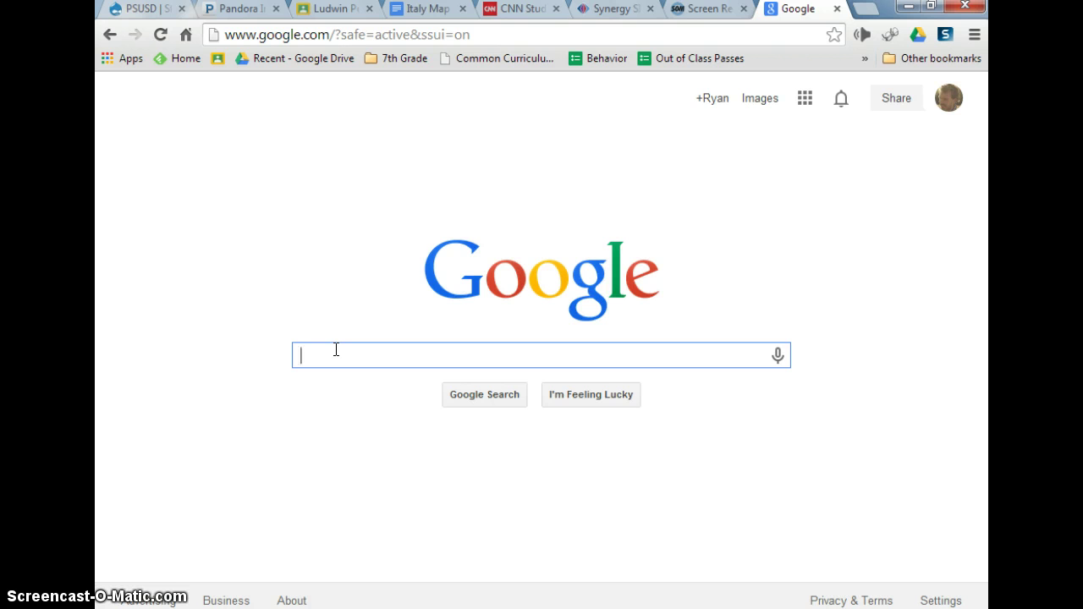
# Search for "Map of Italy" and show the image results
pyautogui.write('Ma')
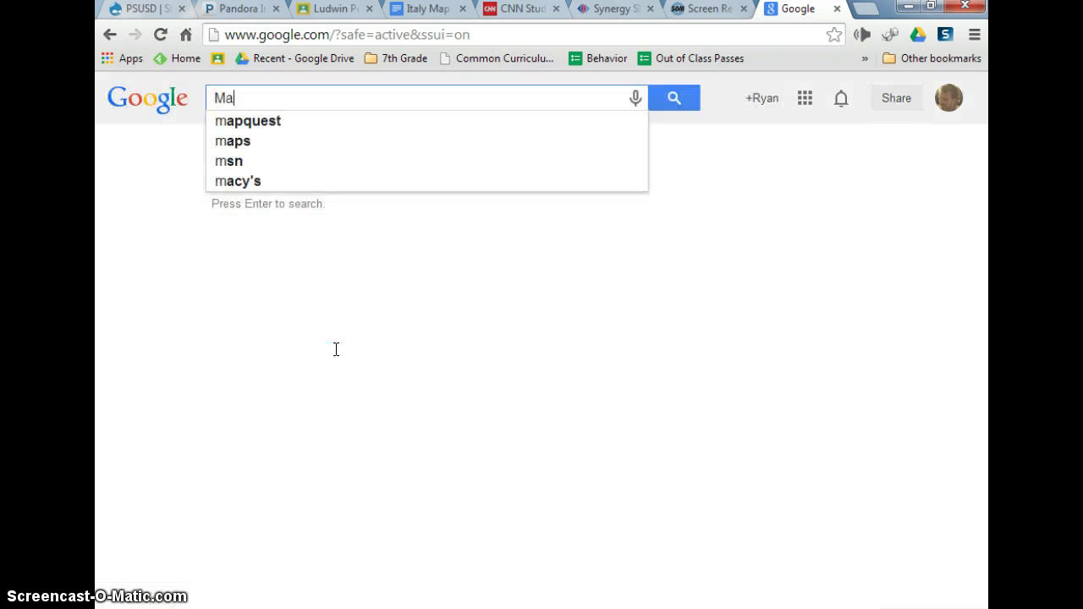
pyautogui.write('p of Italy')
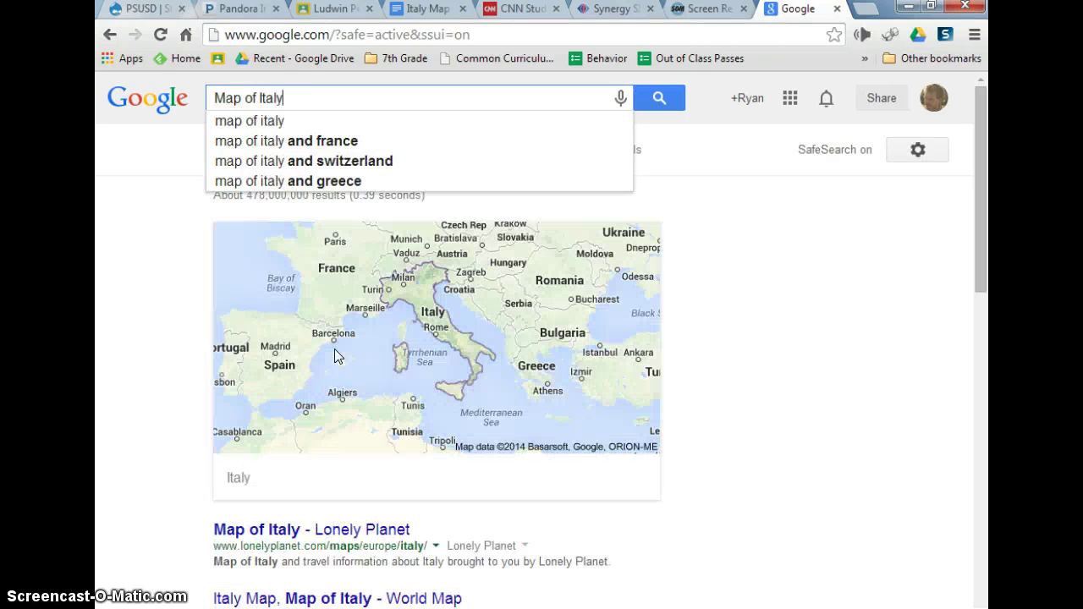
pyautogui.press('Return')
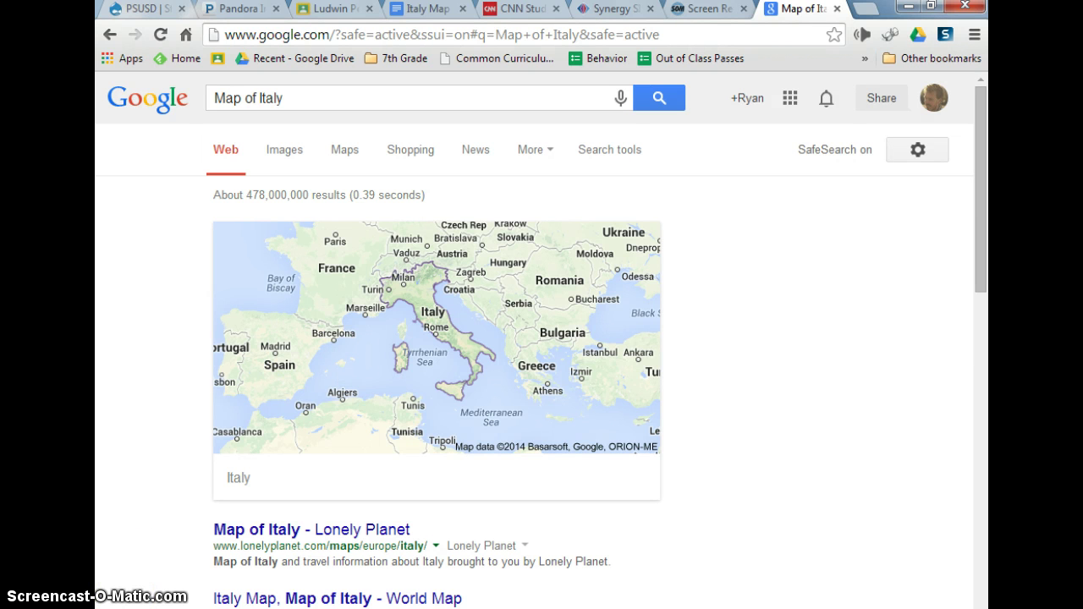
pyautogui.click(285, 152)
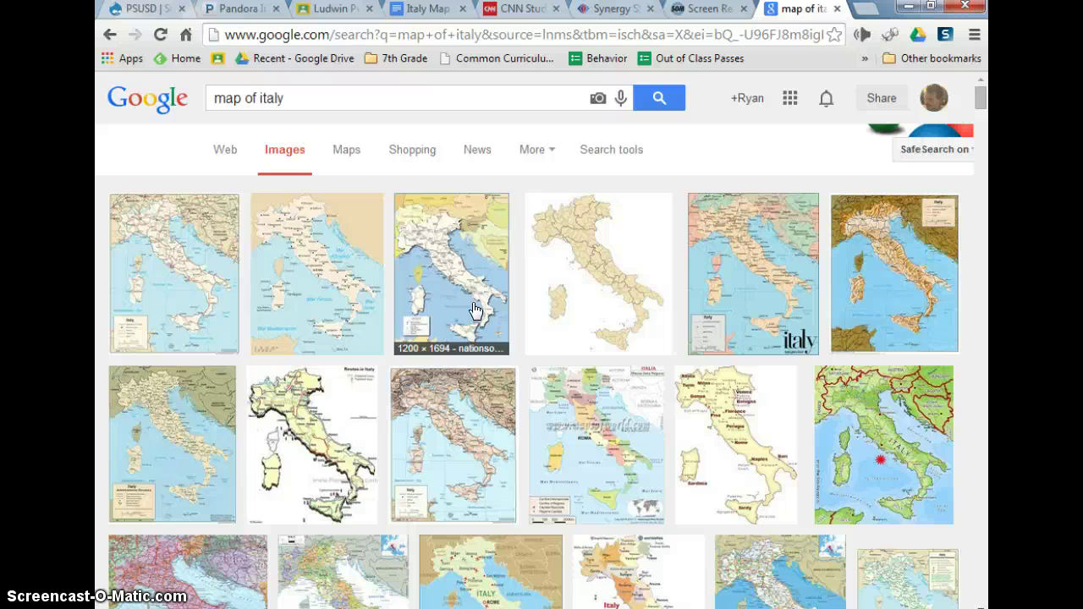
# Open the full-size Valleluce map of Italy from the image results and copy the image
pyautogui.click(748, 362)
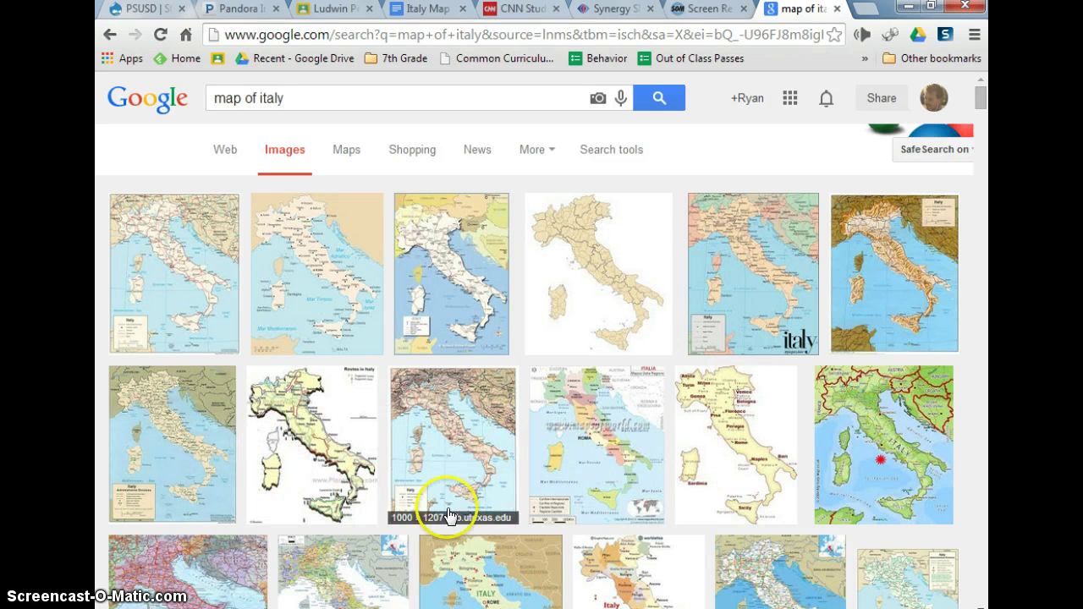
pyautogui.click(869, 455)
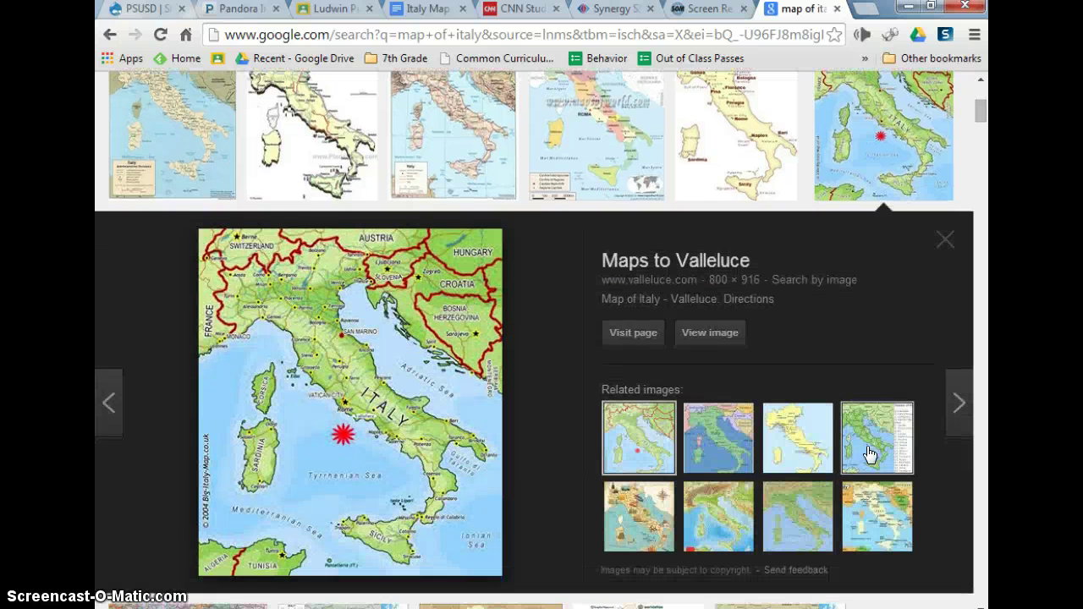
pyautogui.click(698, 341)
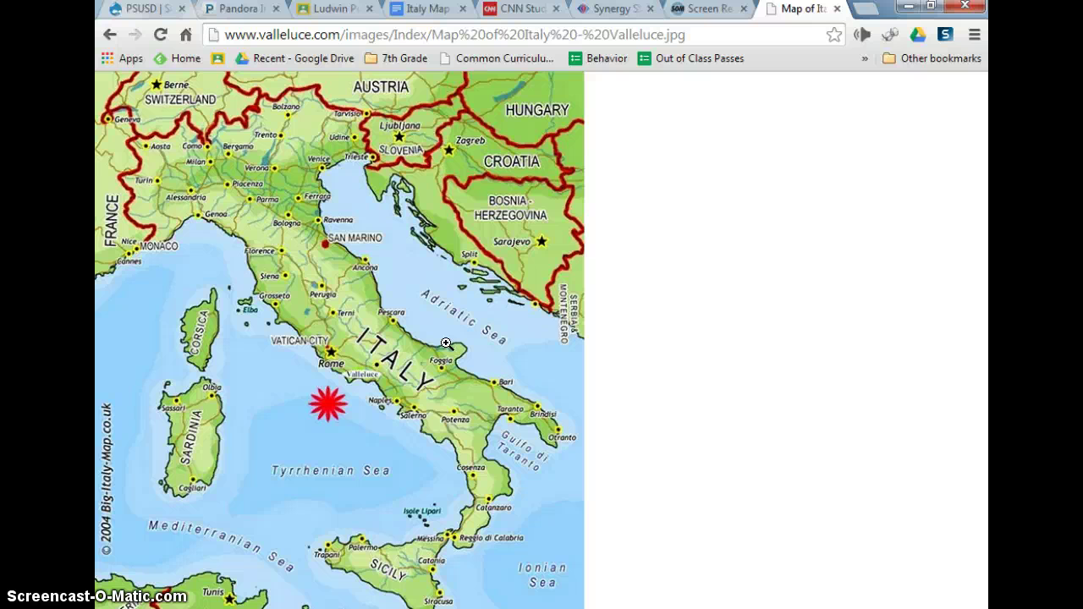
pyautogui.rightClick(360, 329)
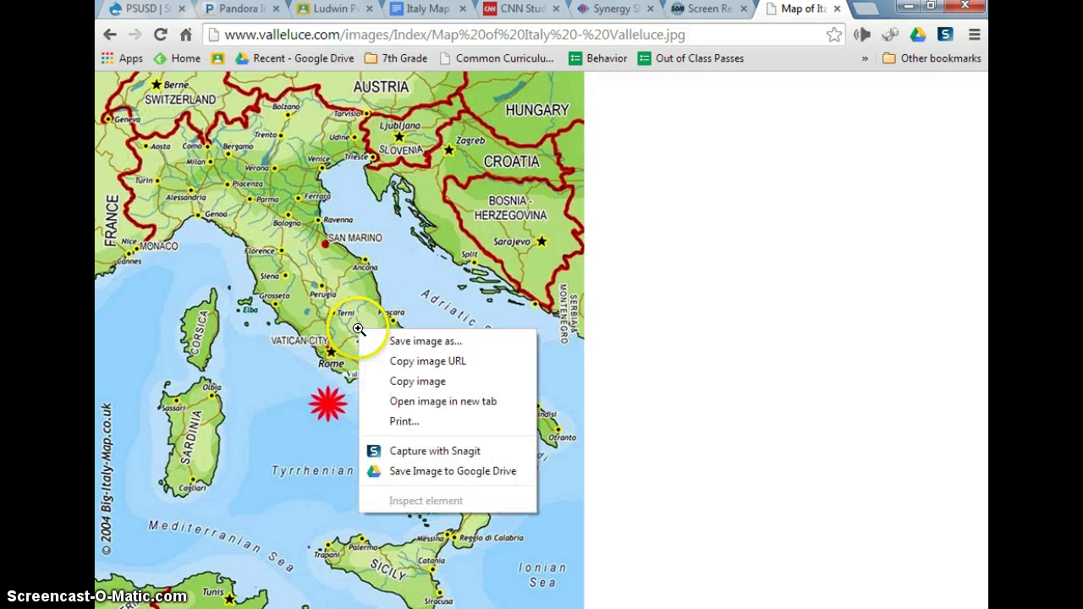
pyautogui.click(447, 385)
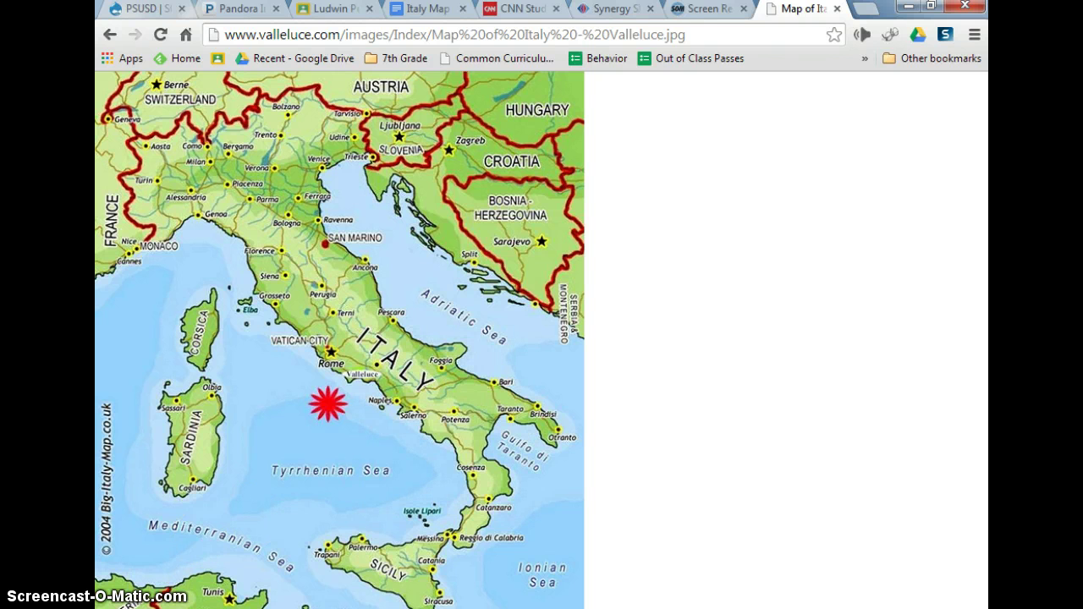
pyautogui.click(272, 405)
# Return to the Italy Map document and place the cursor at the end of procedure item 8
pyautogui.click(425, 10)
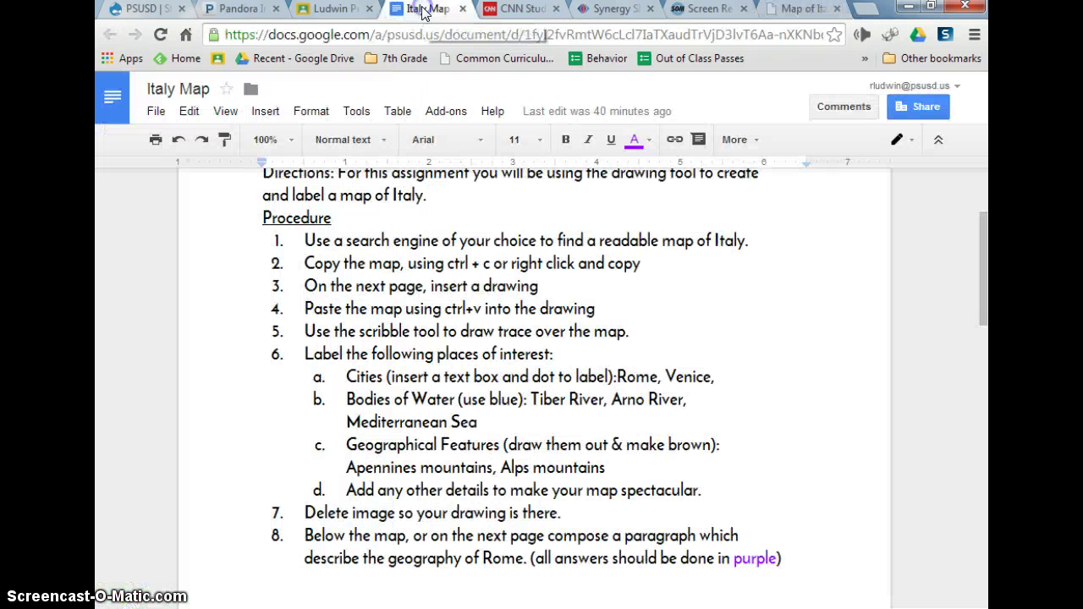
pyautogui.click(783, 559)
pyautogui.scroll(-2, 784, 559)
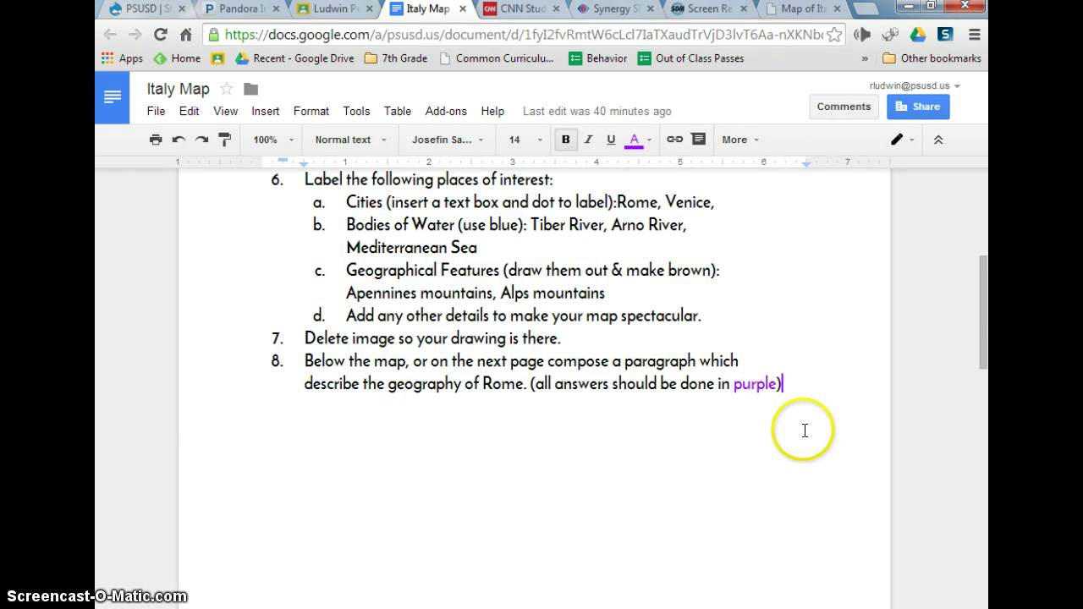
pyautogui.press('Left')
pyautogui.press('Left')
pyautogui.press('Left')
pyautogui.press('Left')
pyautogui.press('Return')
pyautogui.press('Return')
pyautogui.press('Return')
pyautogui.press('Return')
pyautogui.press('BackSpace')
pyautogui.press('BackSpace')
pyautogui.press('BackSpace')
pyautogui.press('BackSpace')
pyautogui.press('BackSpace')
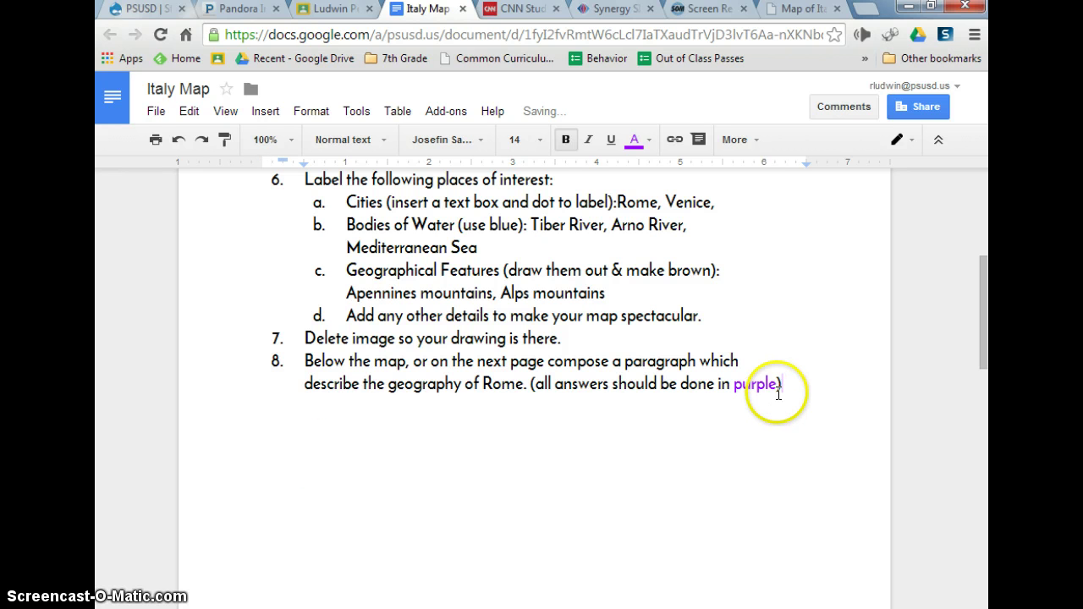
# Insert a line break inside the word "purple" at the end of procedure item 8
pyautogui.press('Left')
pyautogui.press('Left')
pyautogui.press('Left')
pyautogui.press('Left')
pyautogui.hotkey('shift', 'Return')
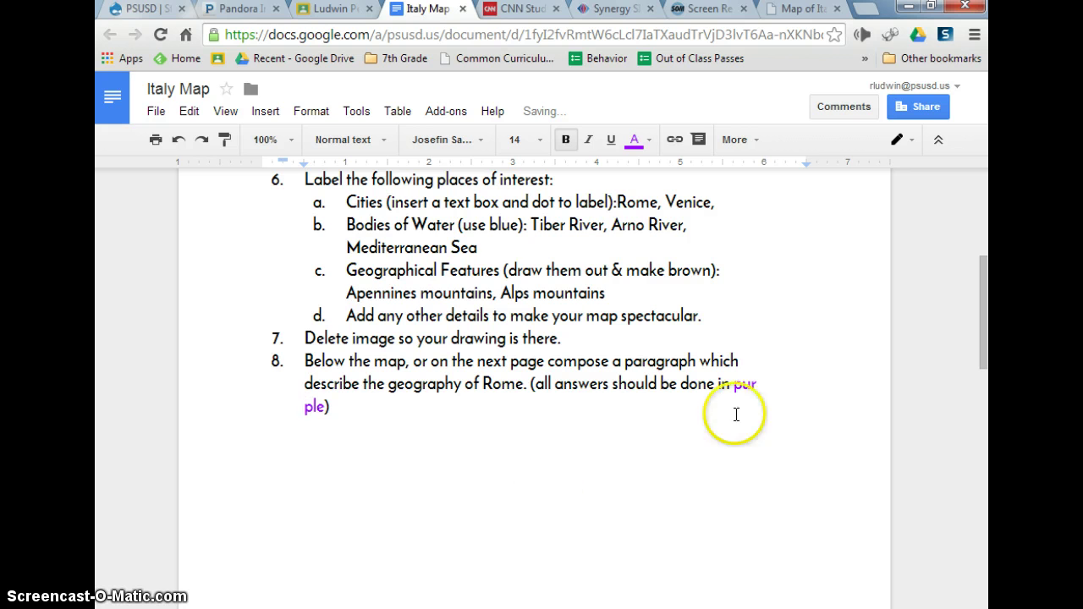
# Insert a page break below the procedure list and place the cursor on the first empty line of the new page
pyautogui.click(358, 460)
pyautogui.hotkey('ctrl', 'Return')
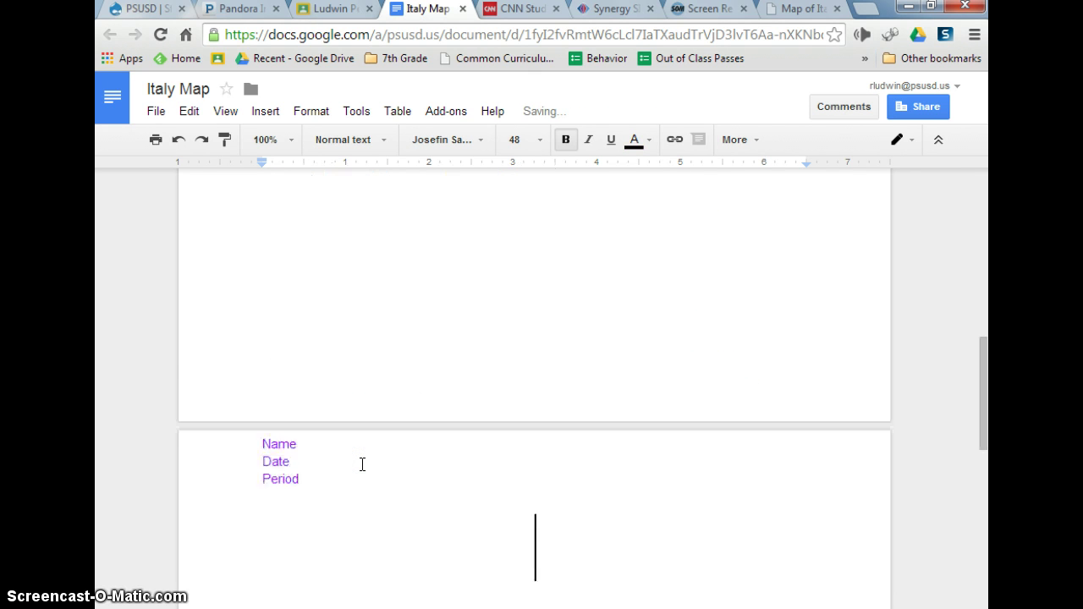
pyautogui.press('BackSpace')
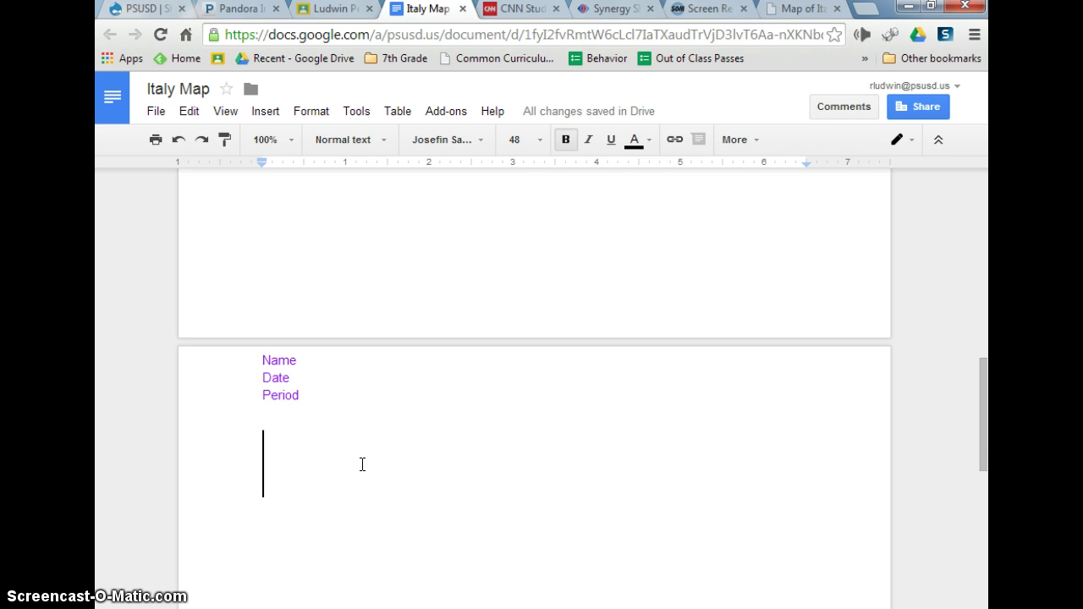
pyautogui.click(343, 454)
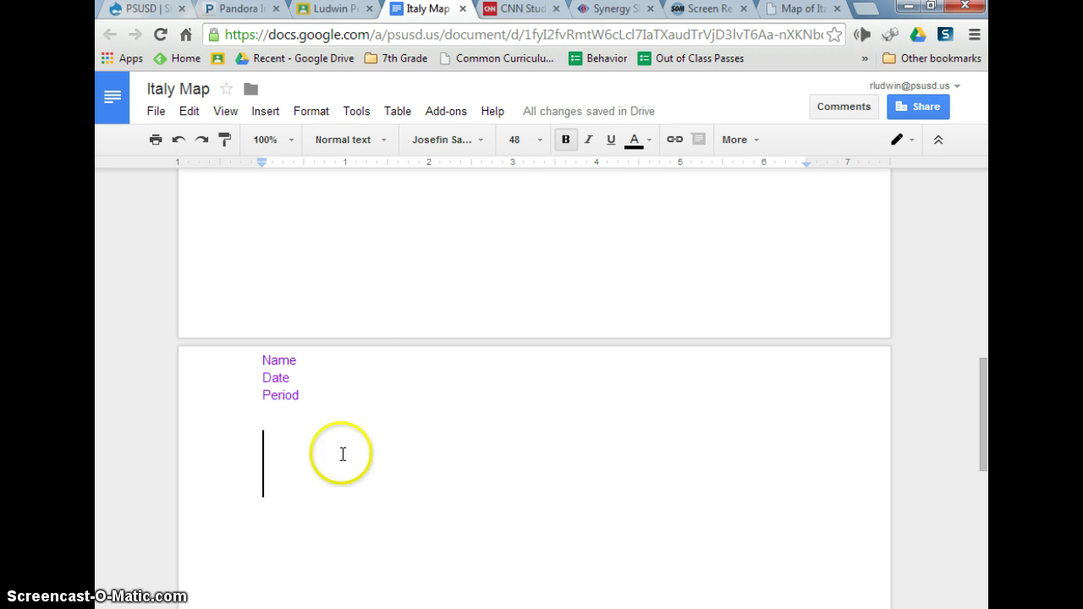
# Insert a new blank drawing on the page after the procedure
pyautogui.click(272, 115)
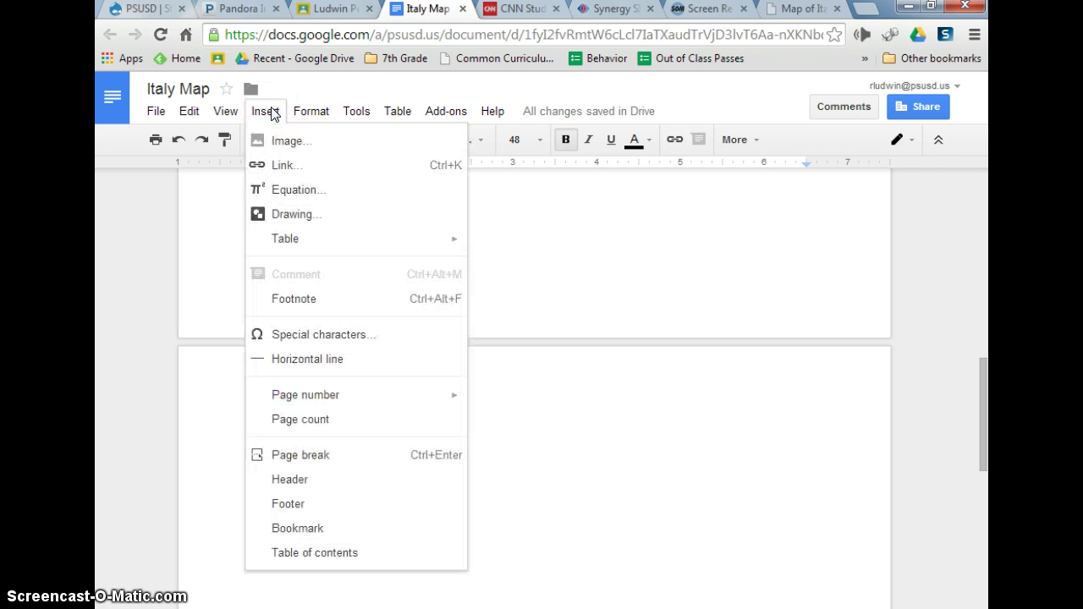
pyautogui.click(297, 215)
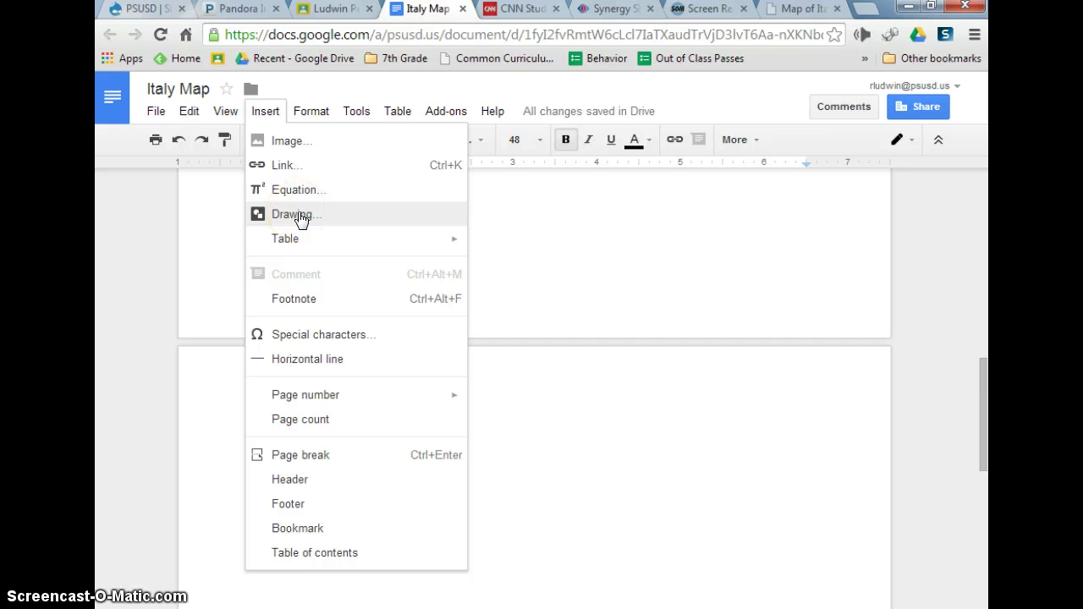
pyautogui.click(298, 216)
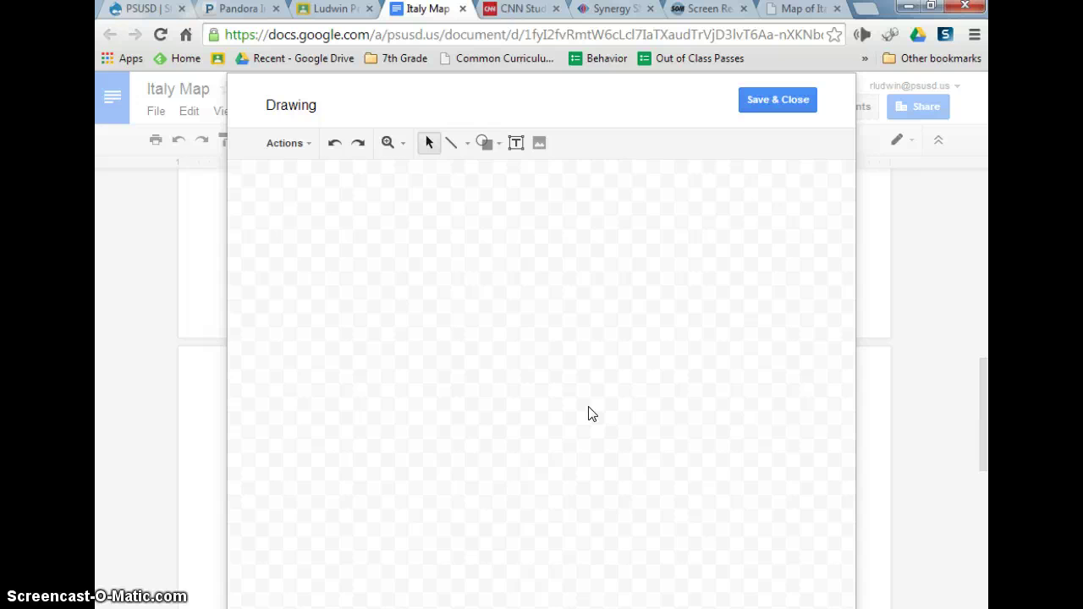
# Try to paste the copied map image into the drawing
pyautogui.click(486, 308)
pyautogui.rightClick(460, 258)
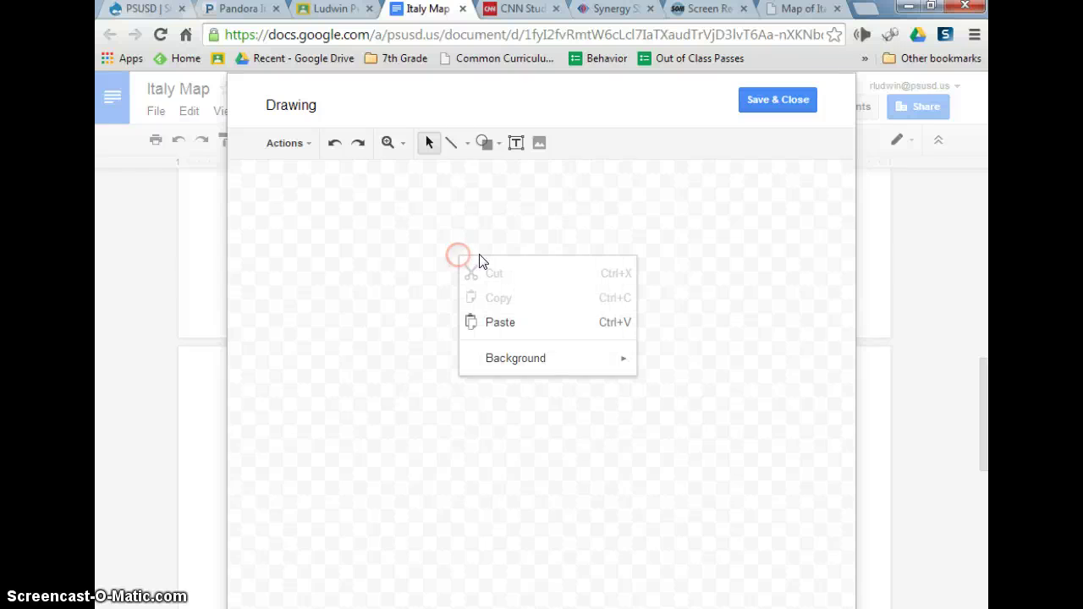
pyautogui.click(499, 324)
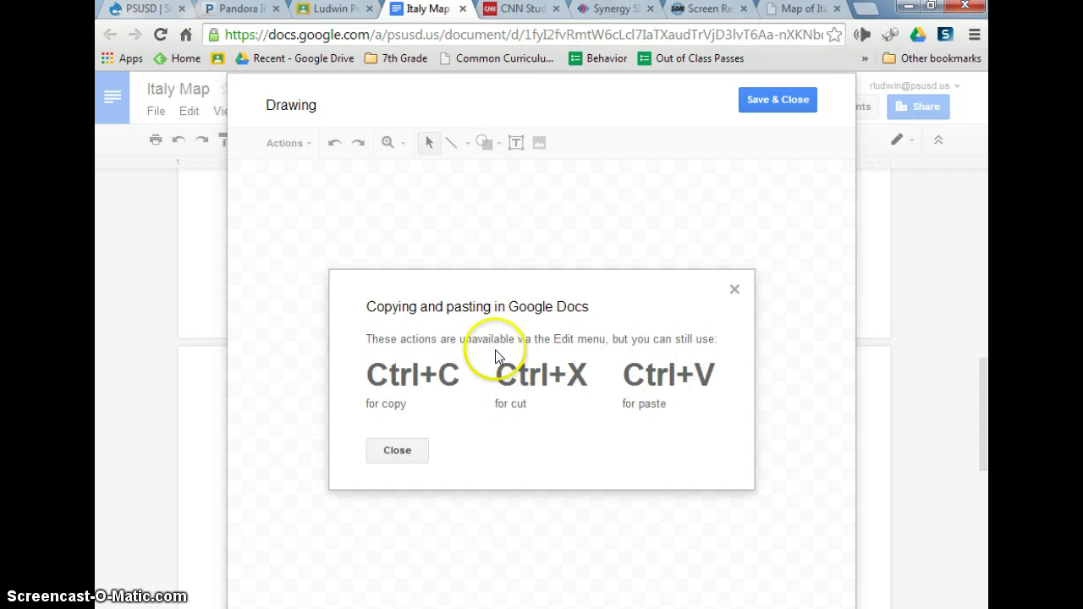
pyautogui.click(395, 451)
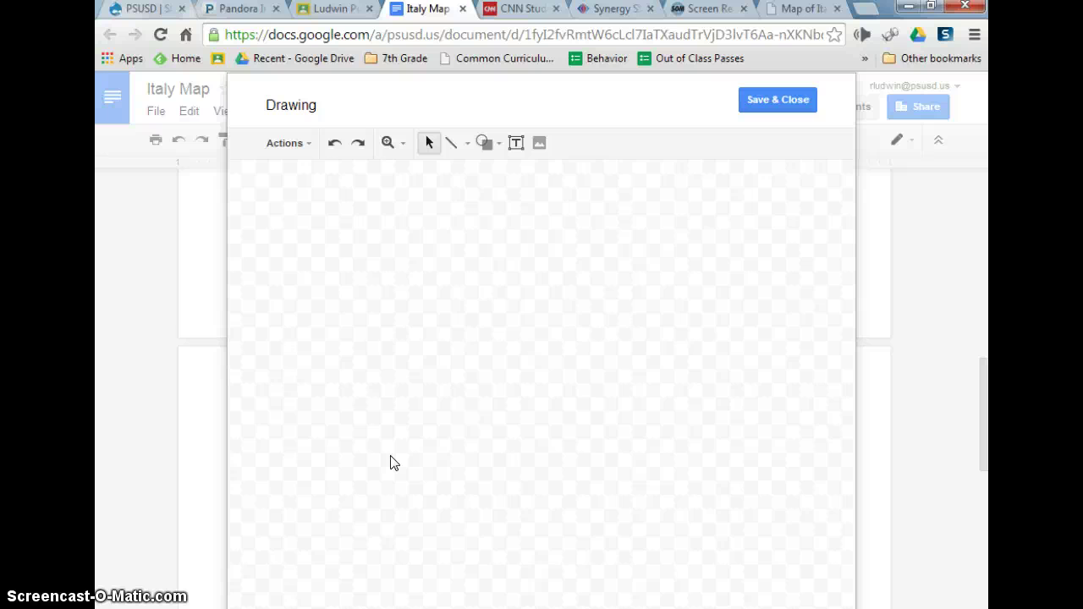
# Paste the copied map of Italy into the drawing, then shrink it and position it near the middle of the canvas
pyautogui.hotkey('ctrl', 'v')
pyautogui.click(280, 353)
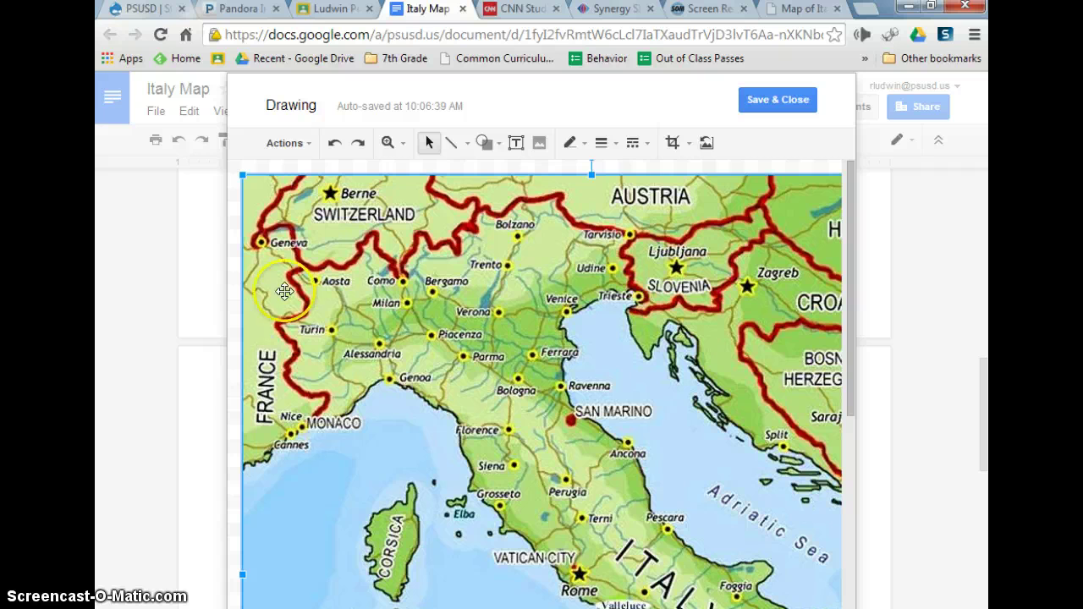
pyautogui.click(243, 174)
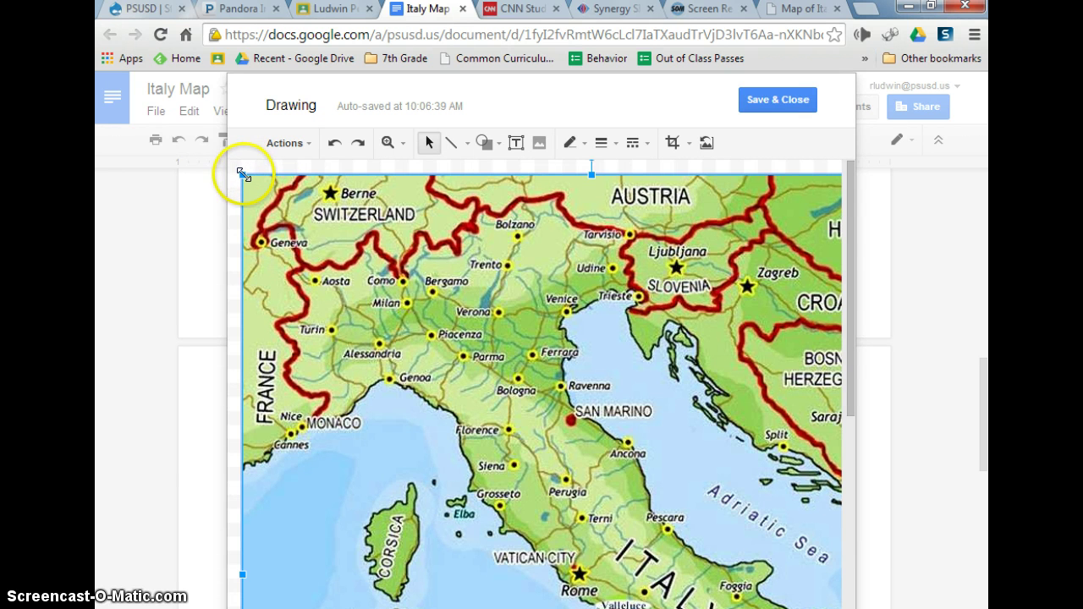
pyautogui.moveTo(243, 174); pyautogui.dragTo(536, 442)
pyautogui.moveTo(616, 503); pyautogui.dragTo(459, 254)
pyautogui.moveTo(299, 168); pyautogui.dragTo(365, 219)
pyautogui.moveTo(490, 377); pyautogui.dragTo(452, 336)
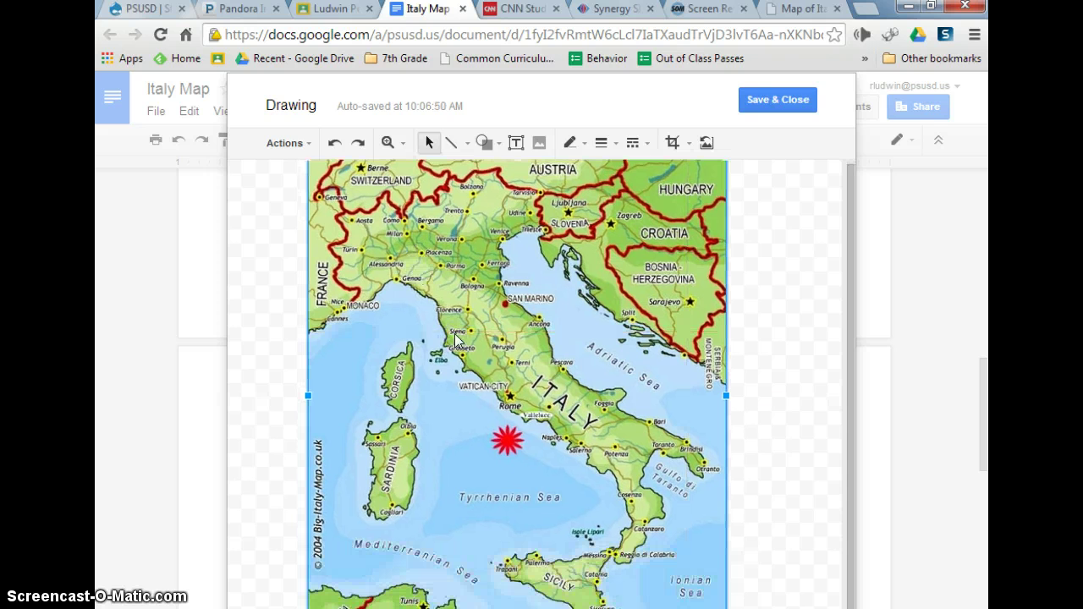
pyautogui.click(327, 252)
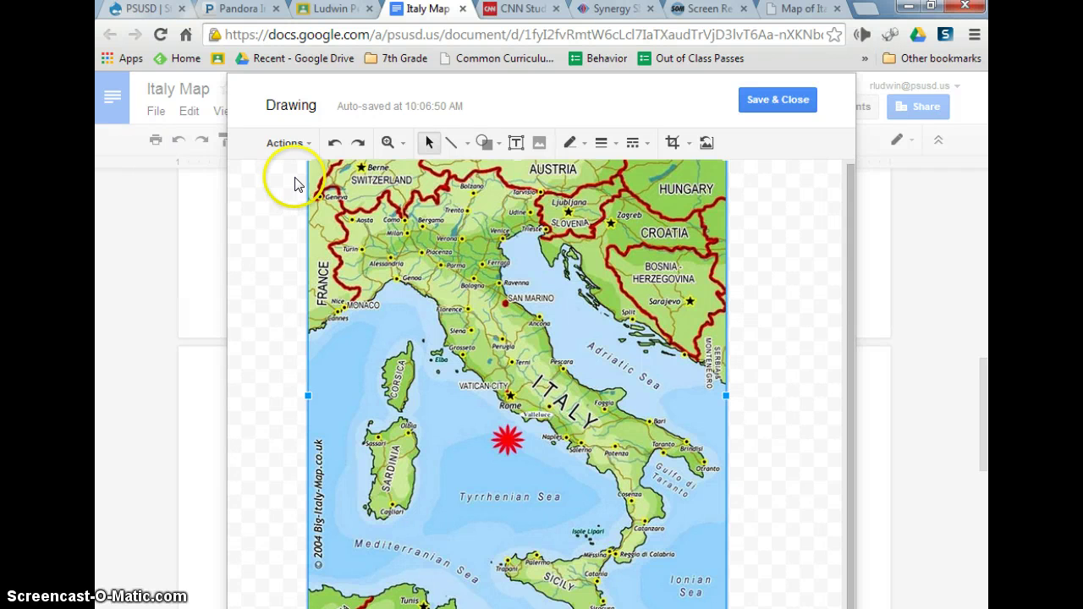
# Trace mainland Italy's coastline with the Scribble tool, from the French coast around the boot and up the Adriatic side to Trieste
pyautogui.click(467, 145)
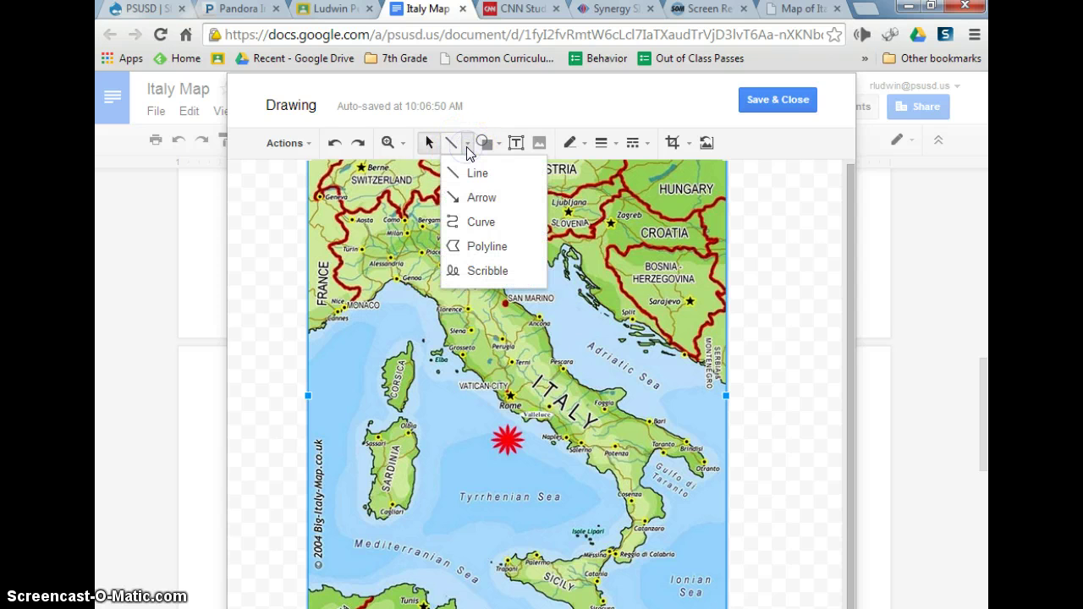
pyautogui.click(479, 272)
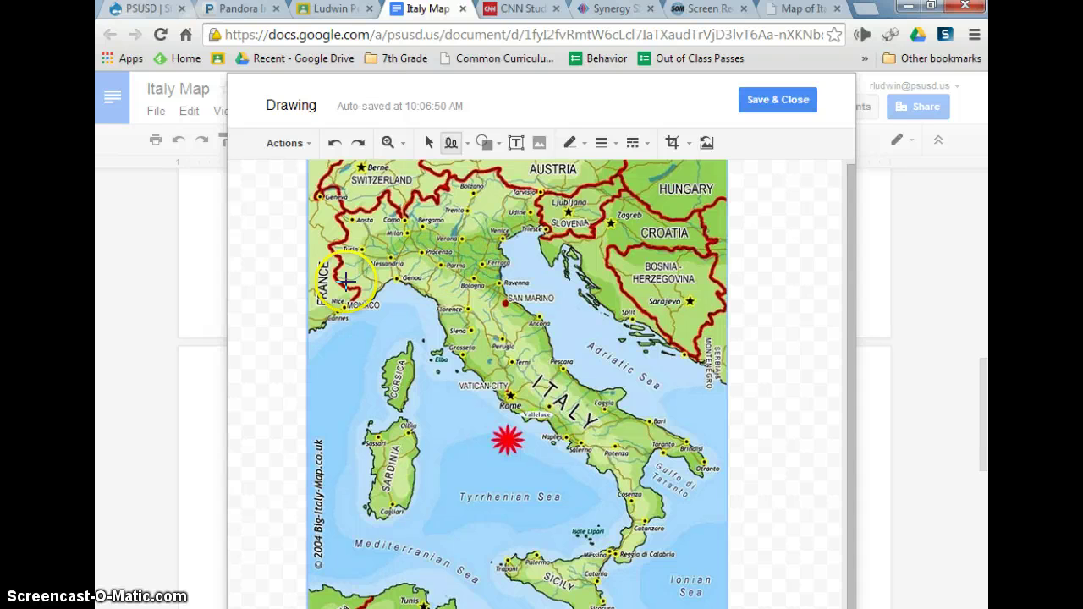
pyautogui.moveTo(309, 340)
pyautogui.mouseDown()
pyautogui.moveTo(364, 296)
pyautogui.moveTo(423, 287)
pyautogui.moveTo(440, 330)
pyautogui.moveTo(508, 402)
pyautogui.moveTo(626, 481)
pyautogui.moveTo(551, 551)
pyautogui.moveTo(598, 589)
pyautogui.mouseUp()
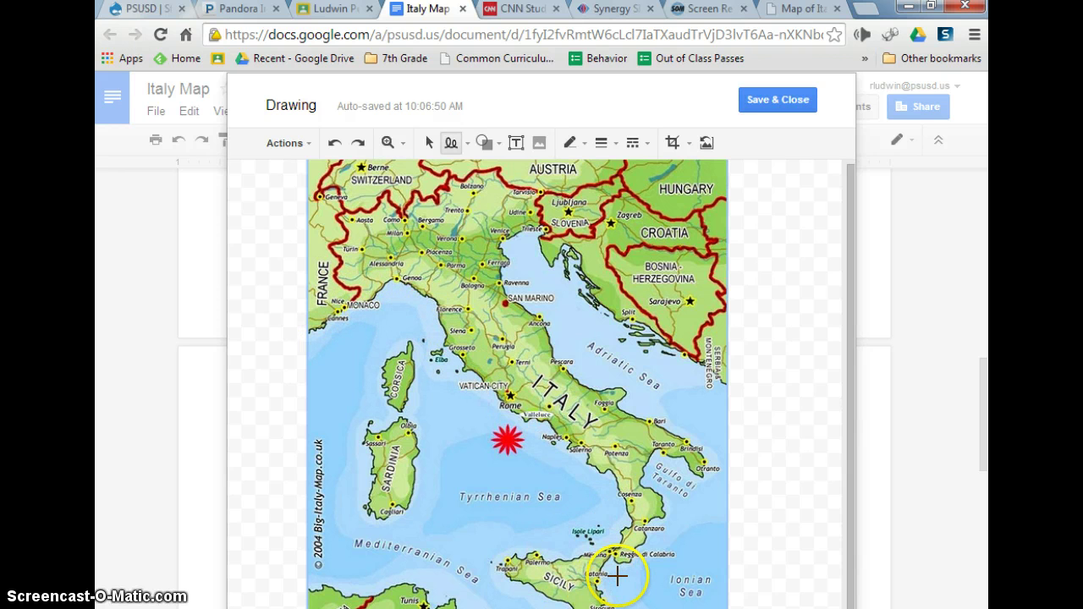
pyautogui.click(308, 334)
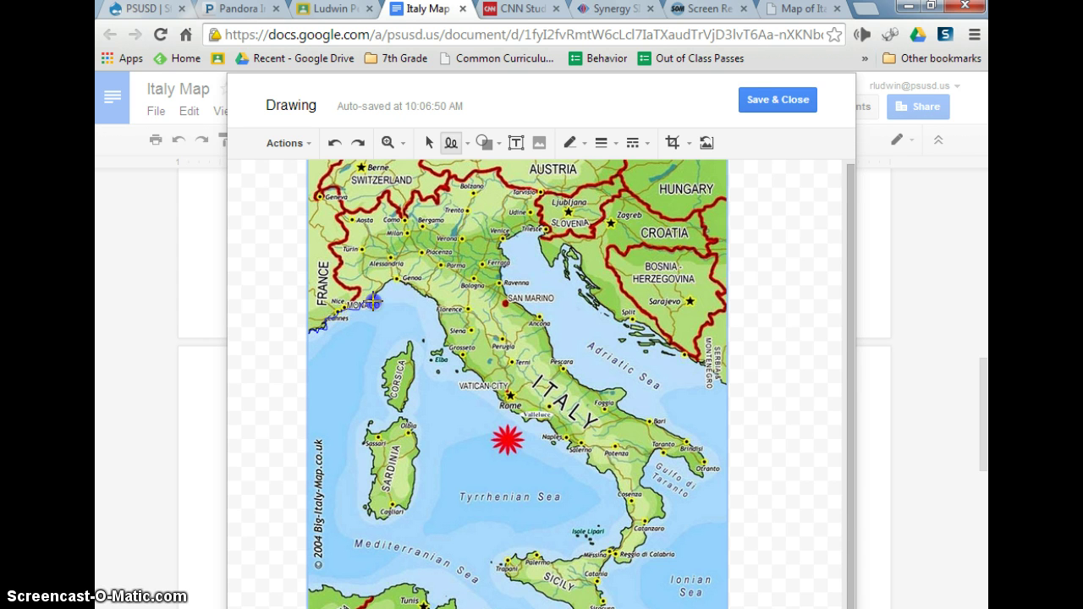
pyautogui.moveTo(390, 279)
pyautogui.mouseDown()
pyautogui.moveTo(430, 293)
pyautogui.moveTo(443, 347)
pyautogui.moveTo(490, 382)
pyautogui.moveTo(502, 407)
pyautogui.moveTo(560, 429)
pyautogui.moveTo(608, 472)
pyautogui.moveTo(631, 529)
pyautogui.moveTo(610, 555)
pyautogui.moveTo(634, 558)
pyautogui.moveTo(645, 517)
pyautogui.moveTo(660, 509)
pyautogui.moveTo(641, 482)
pyautogui.moveTo(645, 460)
pyautogui.moveTo(658, 446)
pyautogui.moveTo(702, 465)
pyautogui.mouseUp()
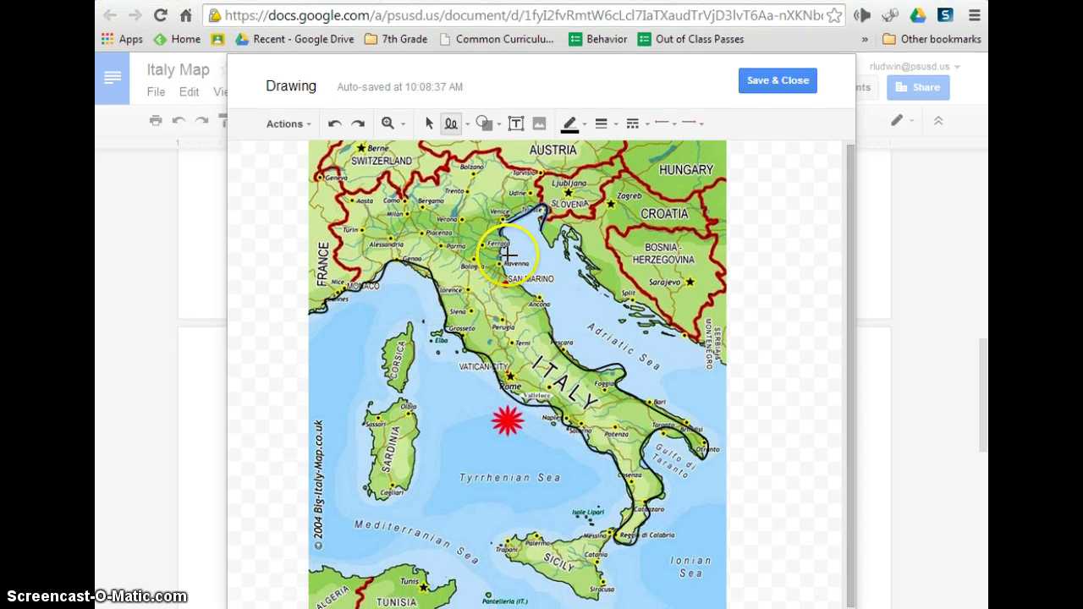
pyautogui.moveTo(541, 225)
pyautogui.mouseDown()
pyautogui.moveTo(500, 258)
pyautogui.moveTo(501, 242)
pyautogui.moveTo(510, 281)
pyautogui.moveTo(549, 307)
pyautogui.moveTo(551, 341)
pyautogui.mouseUp()
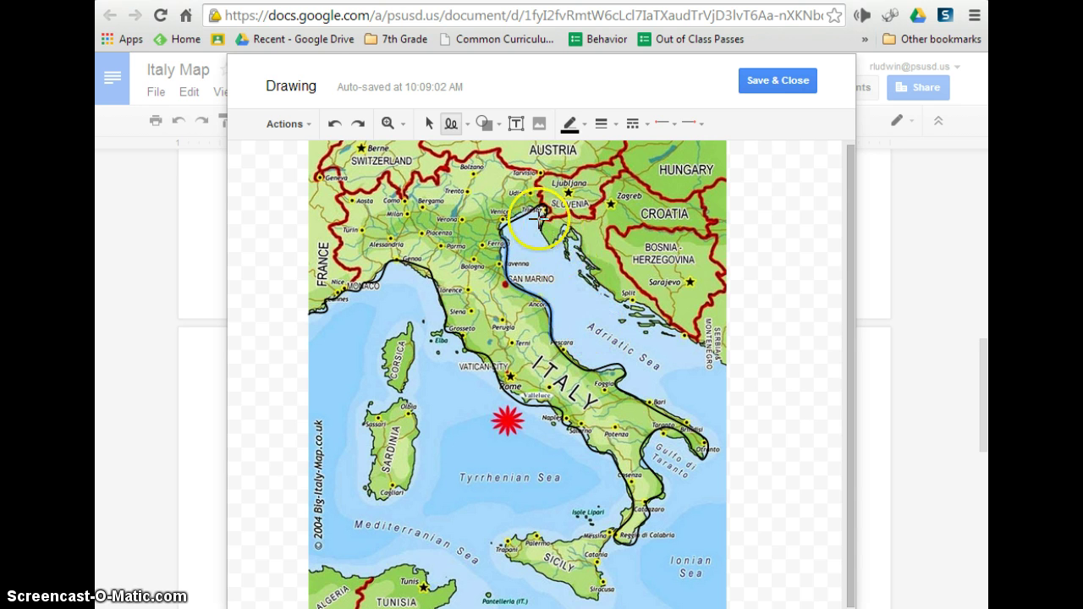
pyautogui.moveTo(539, 230); pyautogui.dragTo(538, 230)
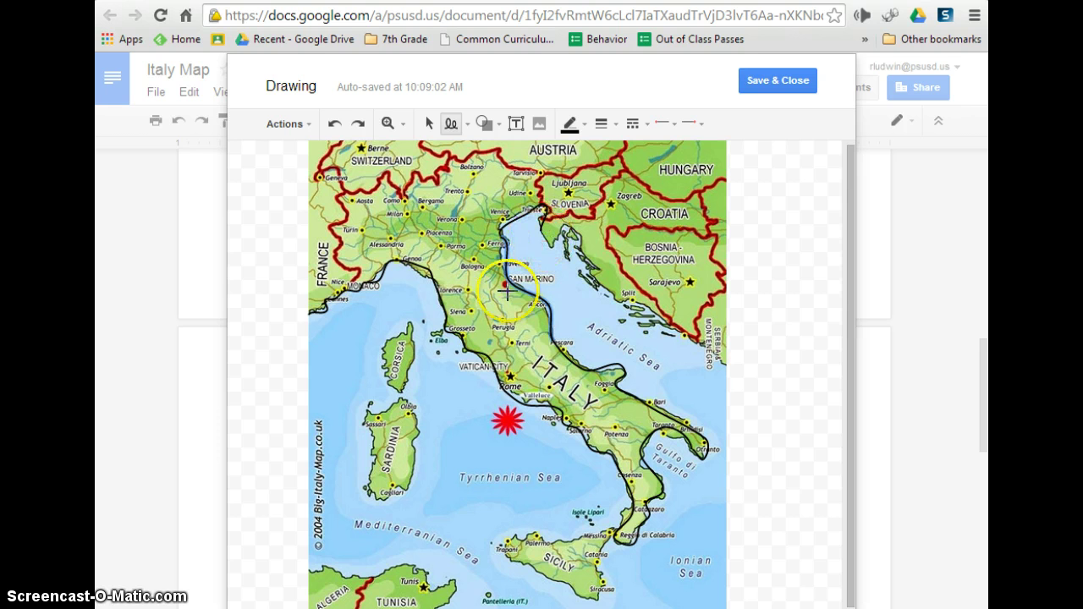
pyautogui.moveTo(321, 254)
pyautogui.mouseDown()
pyautogui.moveTo(320, 307)
pyautogui.moveTo(393, 267)
pyautogui.moveTo(424, 267)
pyautogui.moveTo(456, 363)
pyautogui.moveTo(518, 377)
pyautogui.moveTo(544, 412)
pyautogui.moveTo(599, 431)
pyautogui.moveTo(625, 548)
pyautogui.mouseUp()
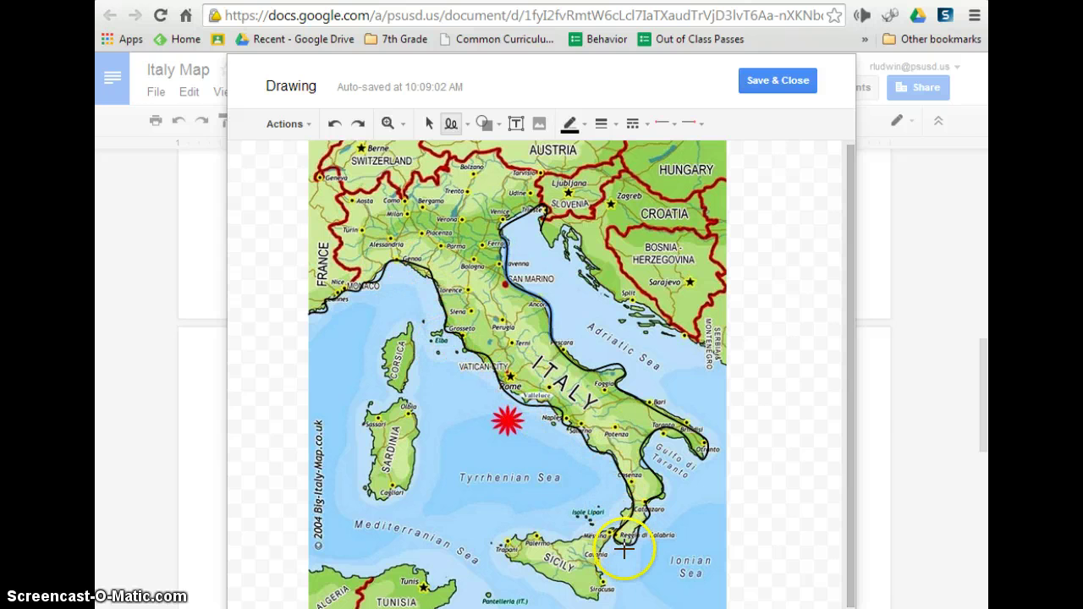
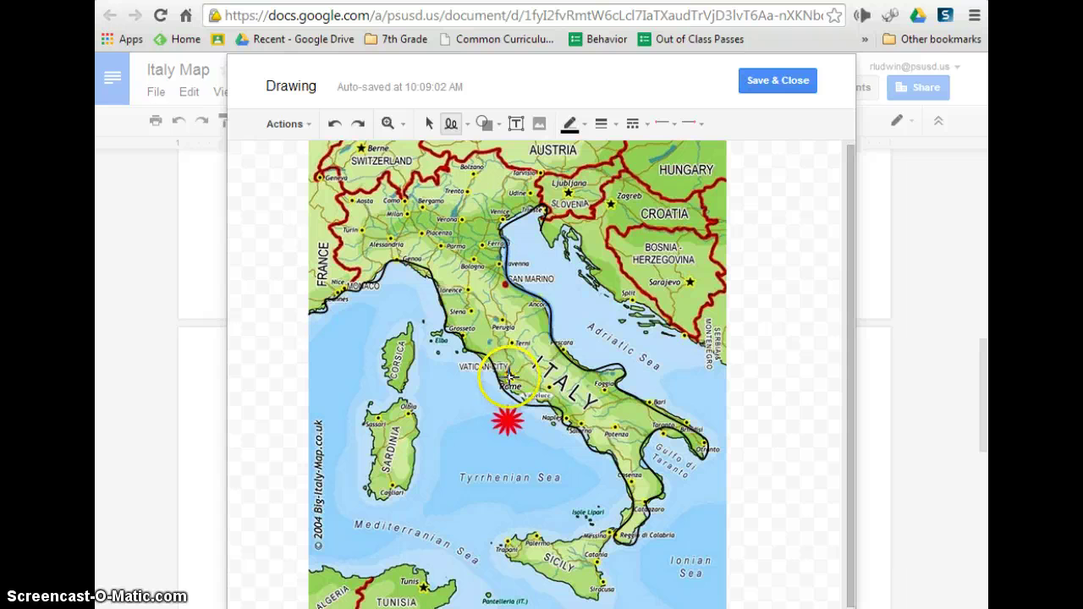
# Draw a small circle over the star marking Rome on the map
pyautogui.click(485, 123)
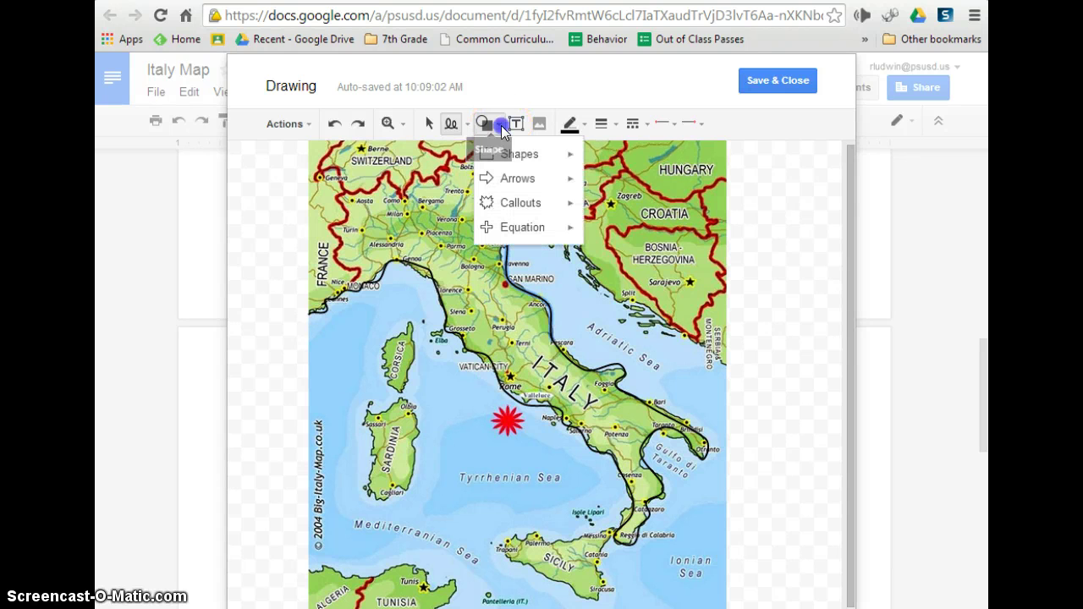
pyautogui.moveTo(550, 163)
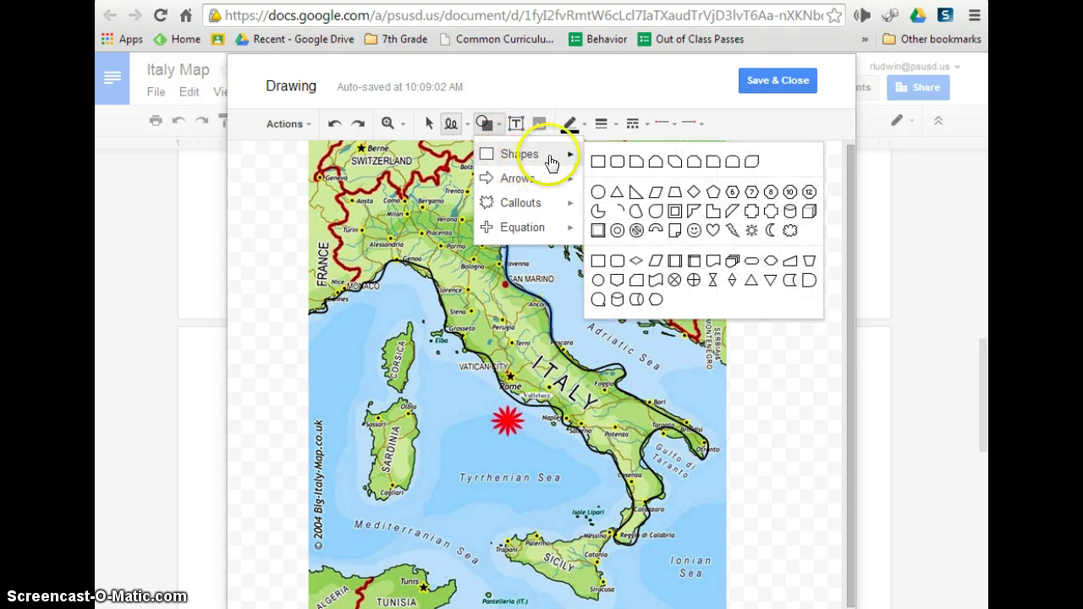
pyautogui.click(598, 192)
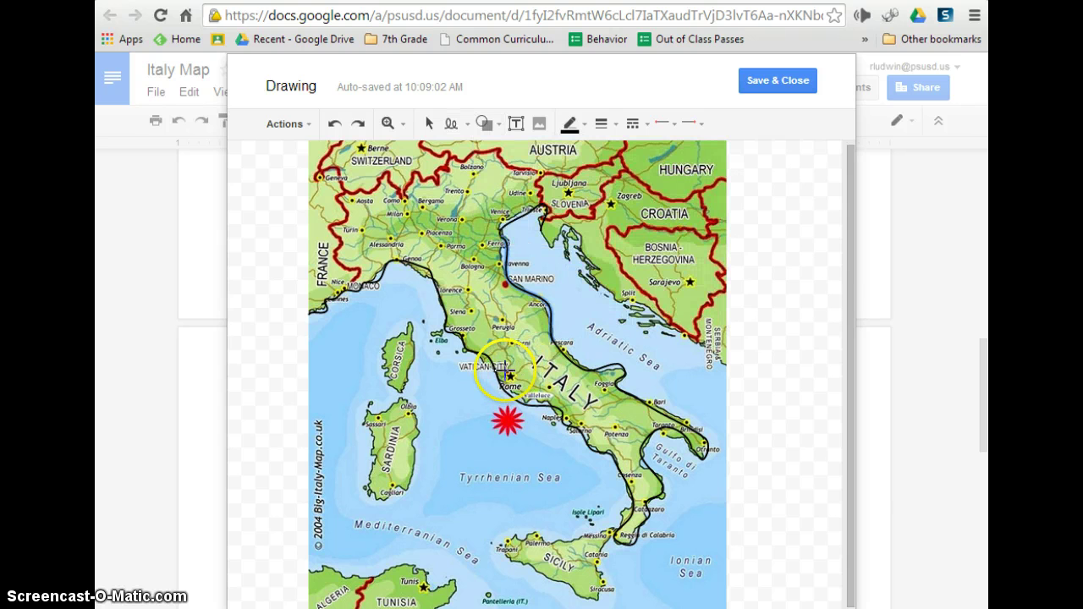
pyautogui.moveTo(499, 366); pyautogui.dragTo(517, 383)
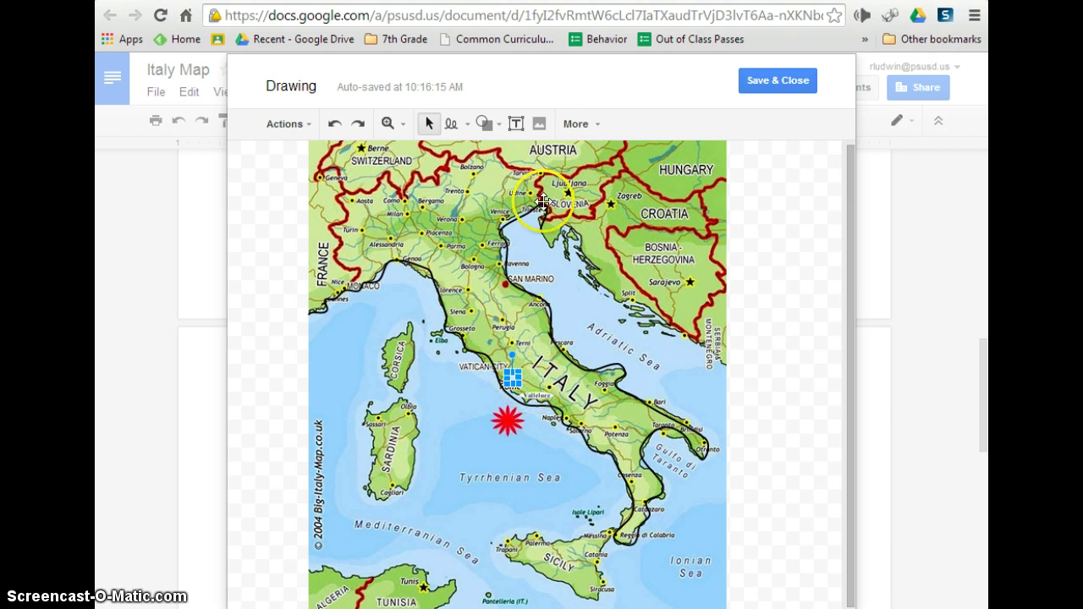
# Fill the small circle at Rome with black and deselect it
pyautogui.click(482, 124)
pyautogui.click(582, 125)
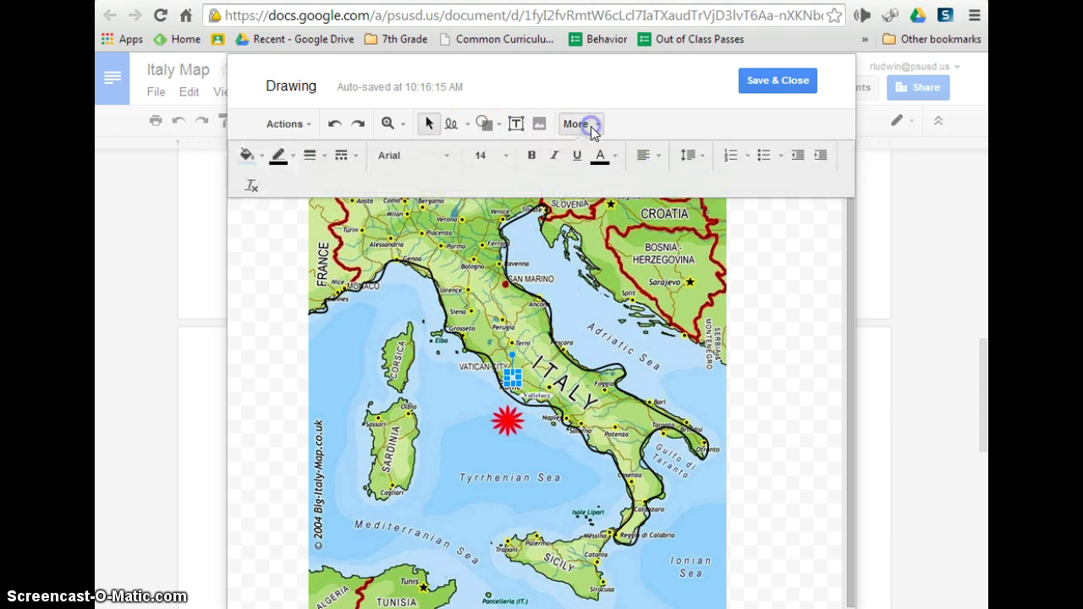
pyautogui.click(248, 154)
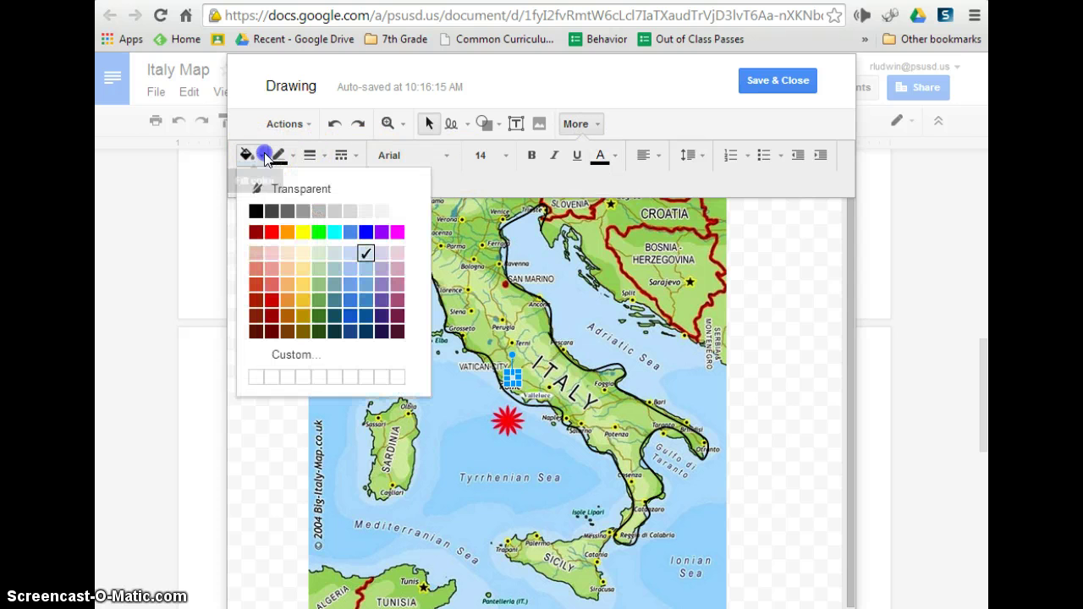
pyautogui.click(255, 211)
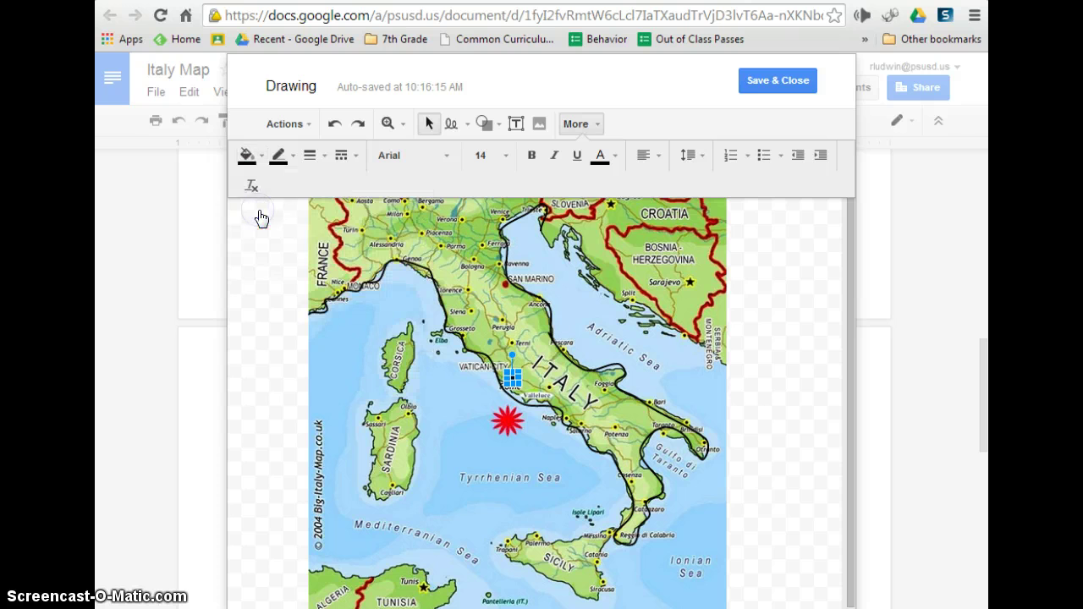
pyautogui.click(546, 385)
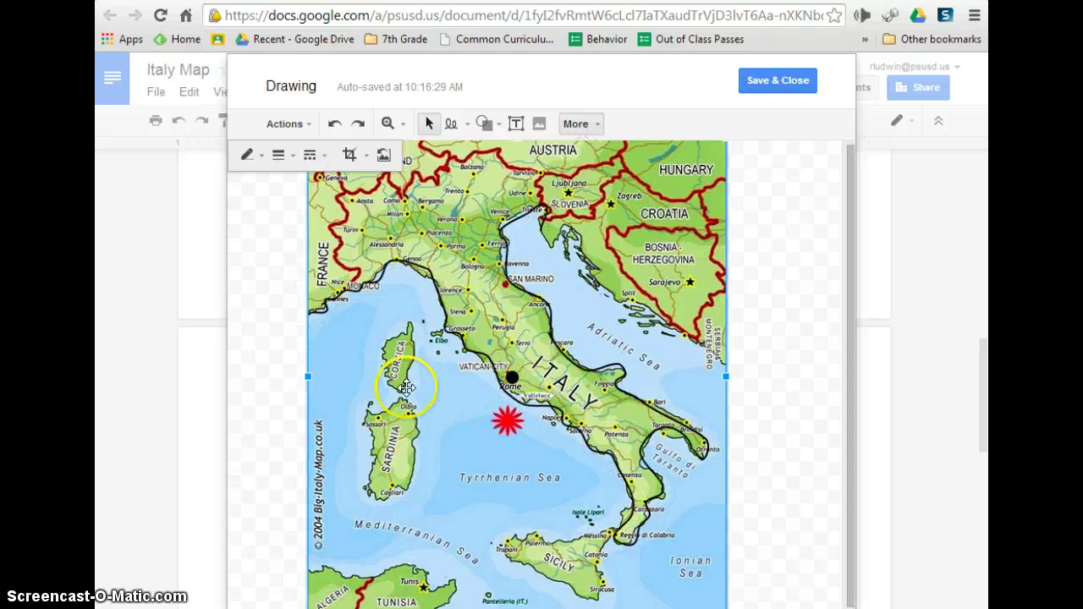
pyautogui.click(350, 359)
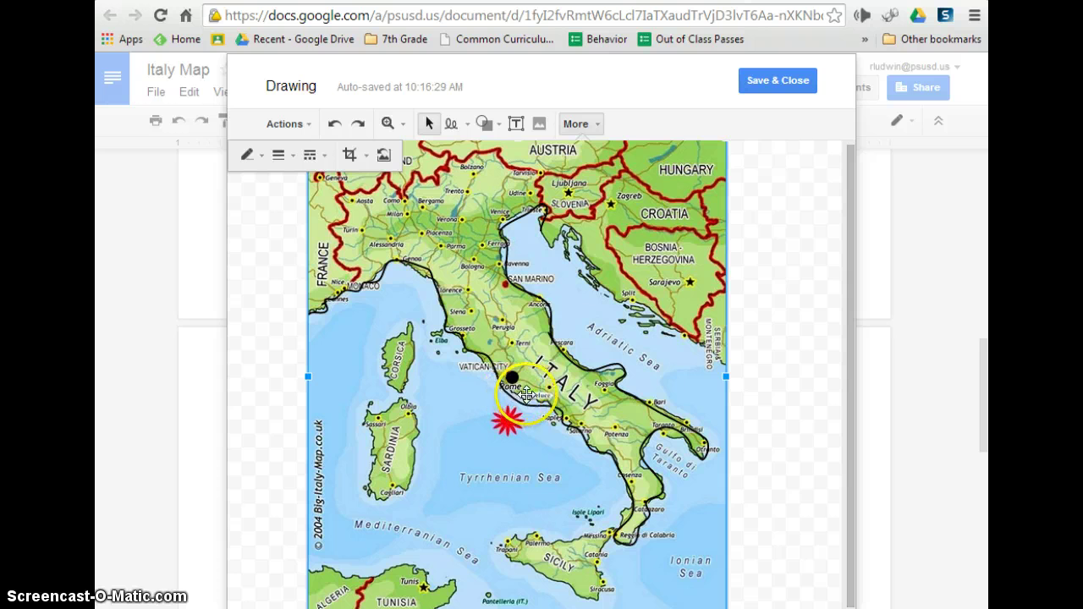
# Add a text box reading "Rome" beside the black dot and widen it so the word fits on one line
pyautogui.click(515, 123)
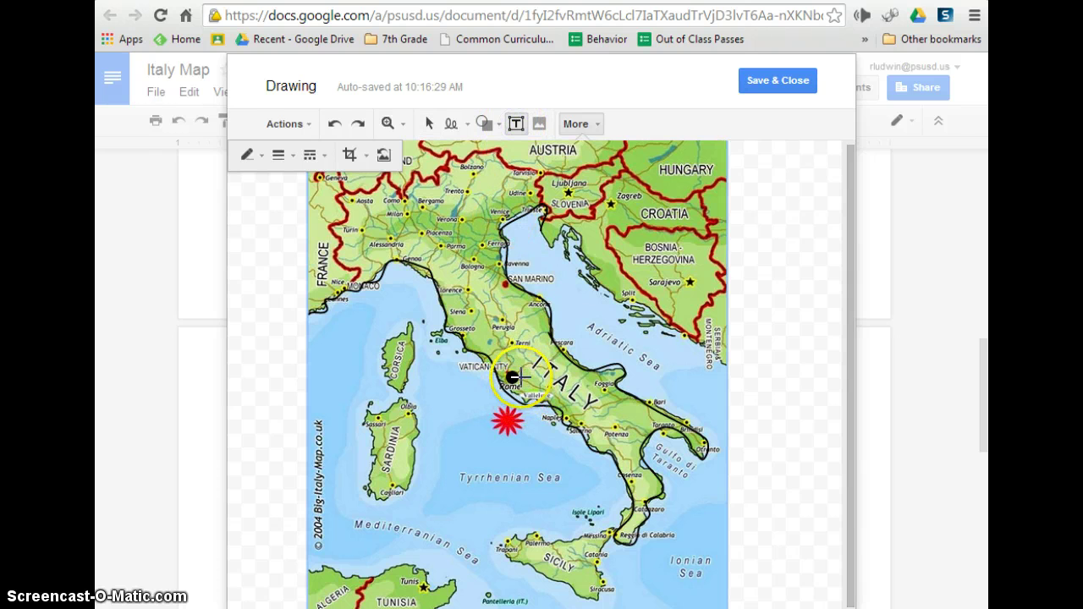
pyautogui.moveTo(524, 379); pyautogui.dragTo(580, 393)
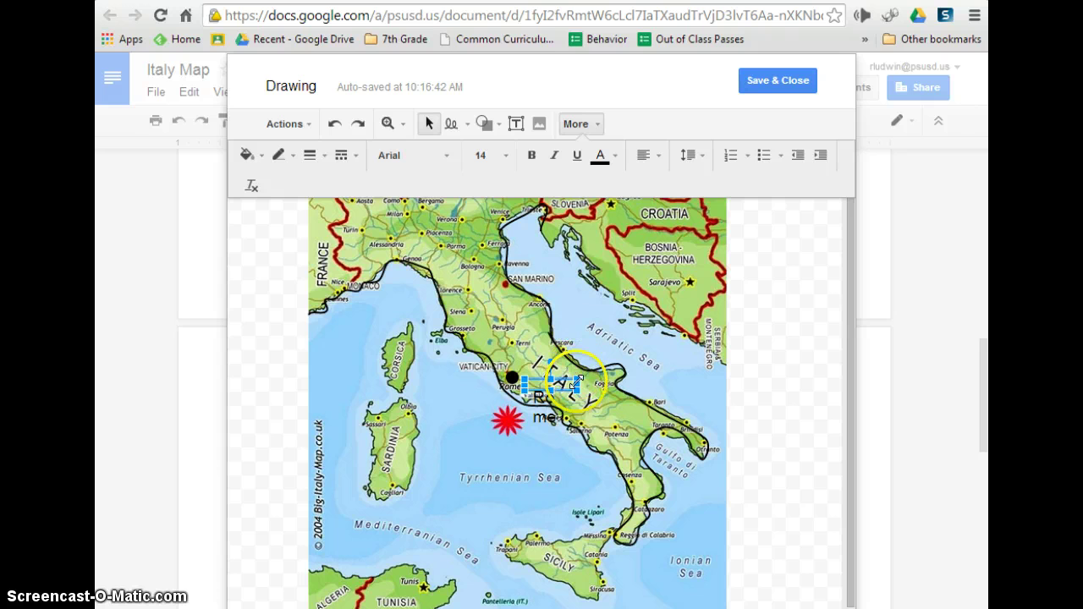
pyautogui.moveTo(578, 386); pyautogui.dragTo(603, 386)
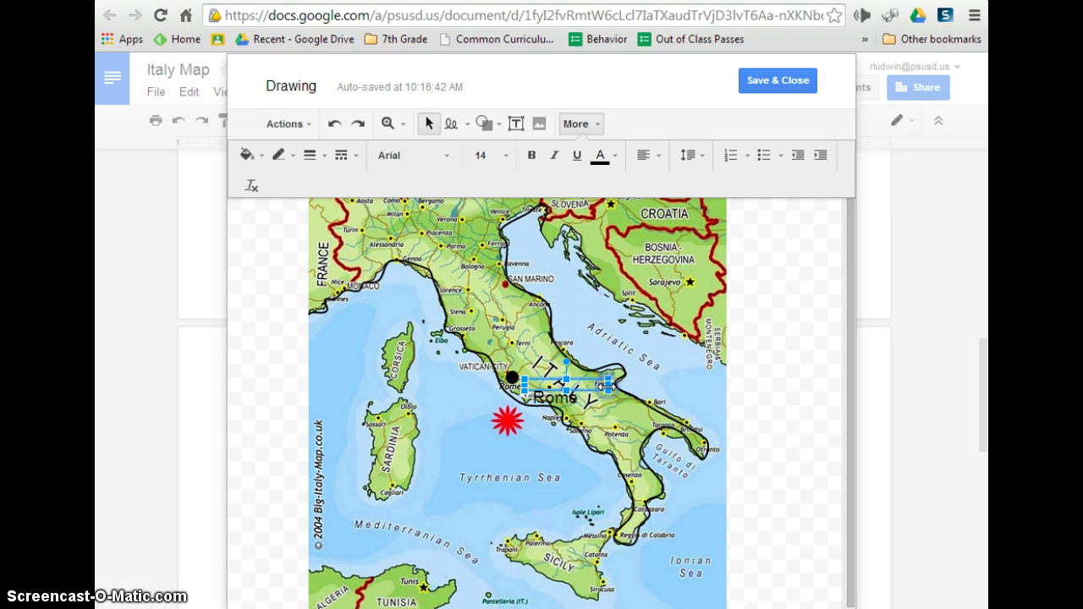
# Reduce the font size of the Rome label to 8
pyautogui.click(576, 388)
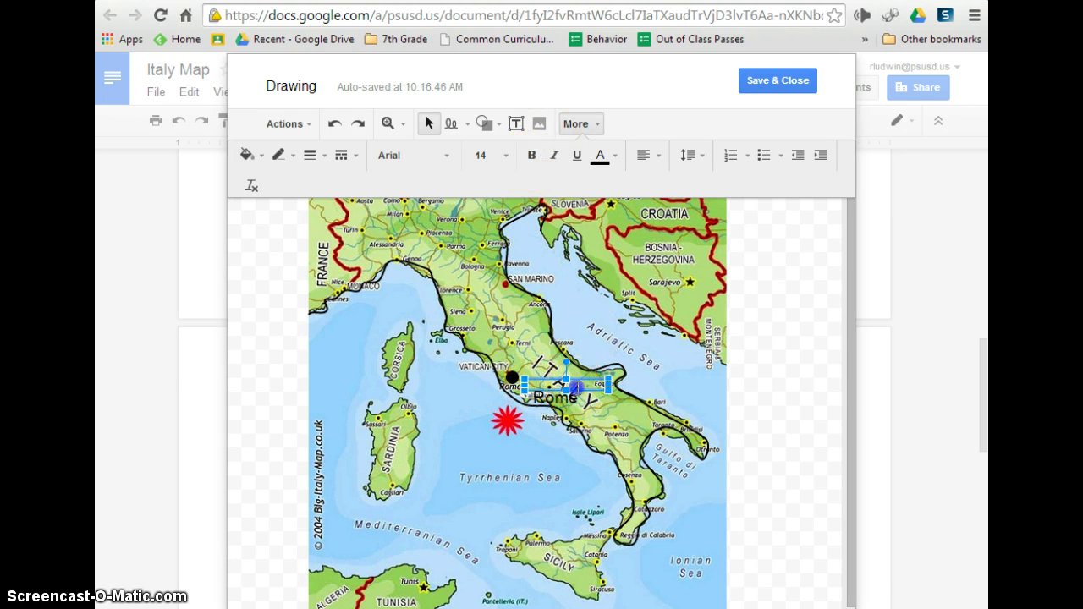
pyautogui.click(503, 157)
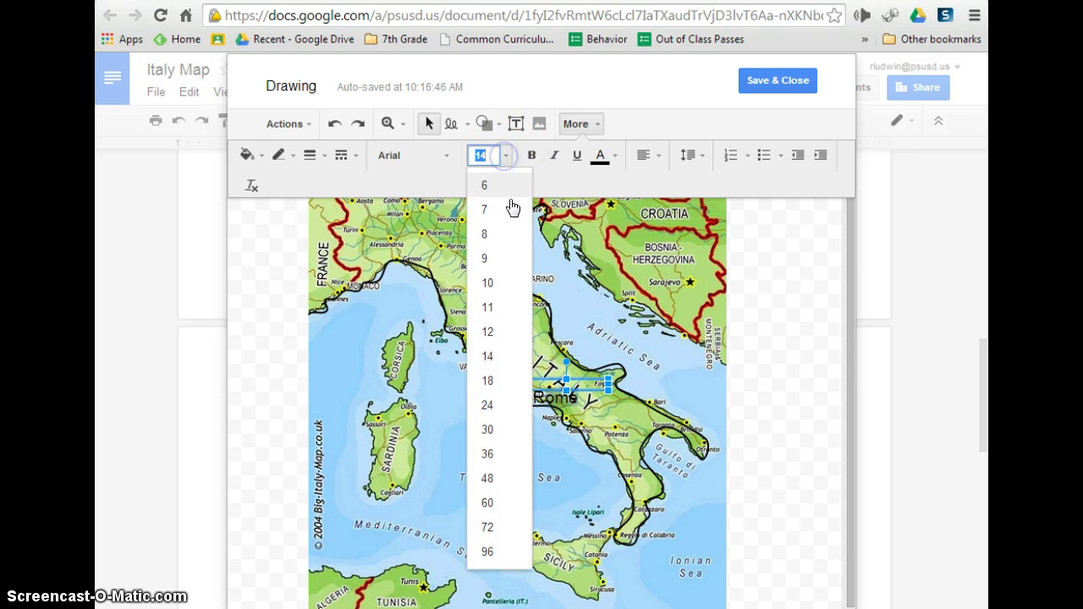
pyautogui.click(485, 234)
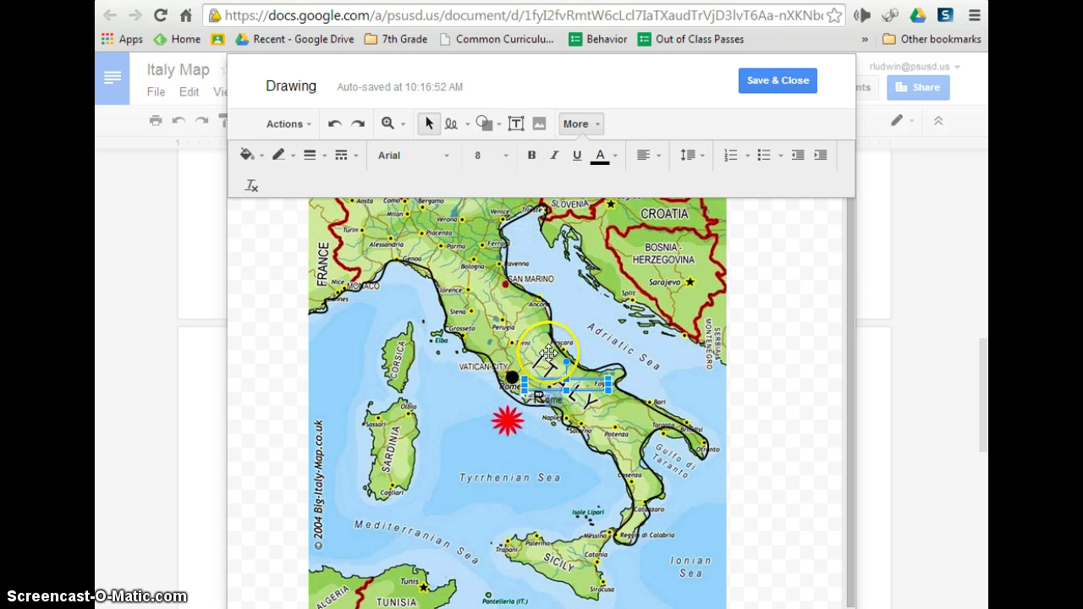
# Set the oversized letter R in the Rome label to font size 9 and move the label closer to the black dot
pyautogui.moveTo(551, 401); pyautogui.dragTo(536, 397)
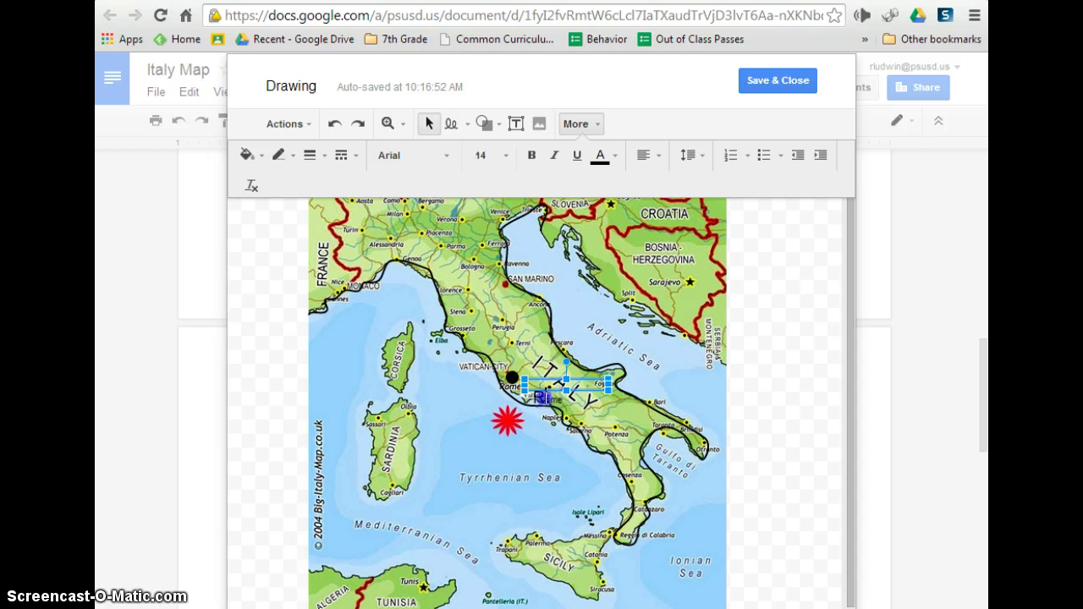
pyautogui.click(454, 161)
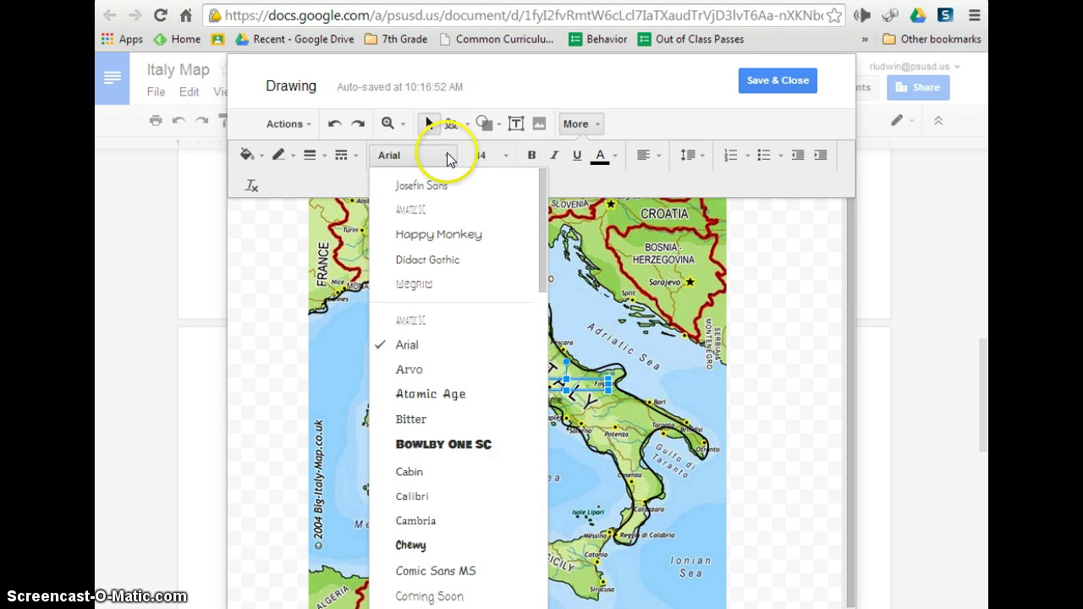
pyautogui.click(451, 157)
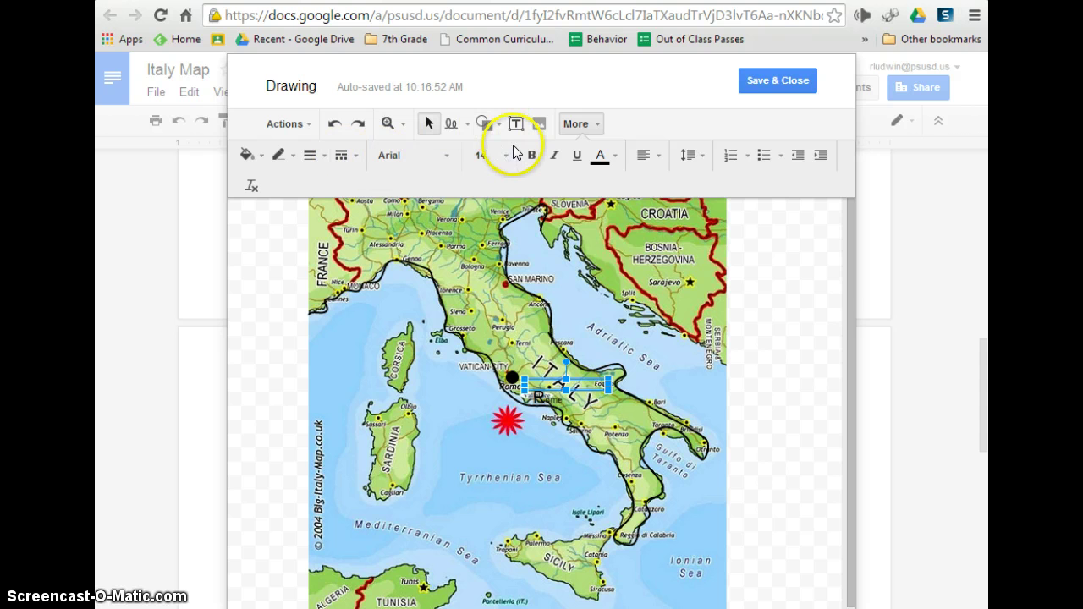
pyautogui.click(506, 156)
pyautogui.click(501, 237)
pyautogui.click(568, 365)
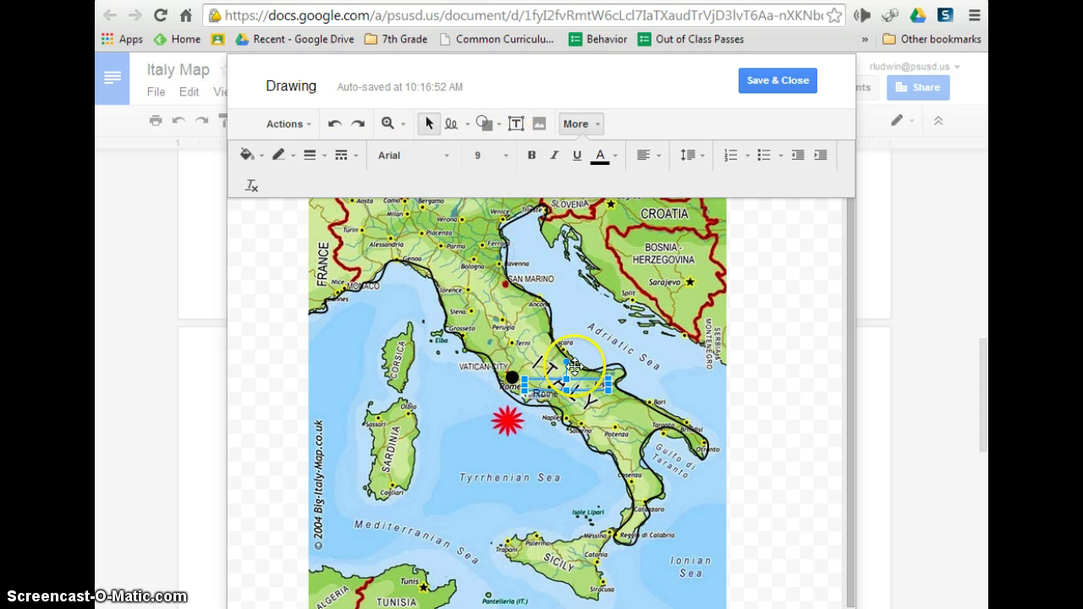
pyautogui.moveTo(547, 377); pyautogui.dragTo(519, 371)
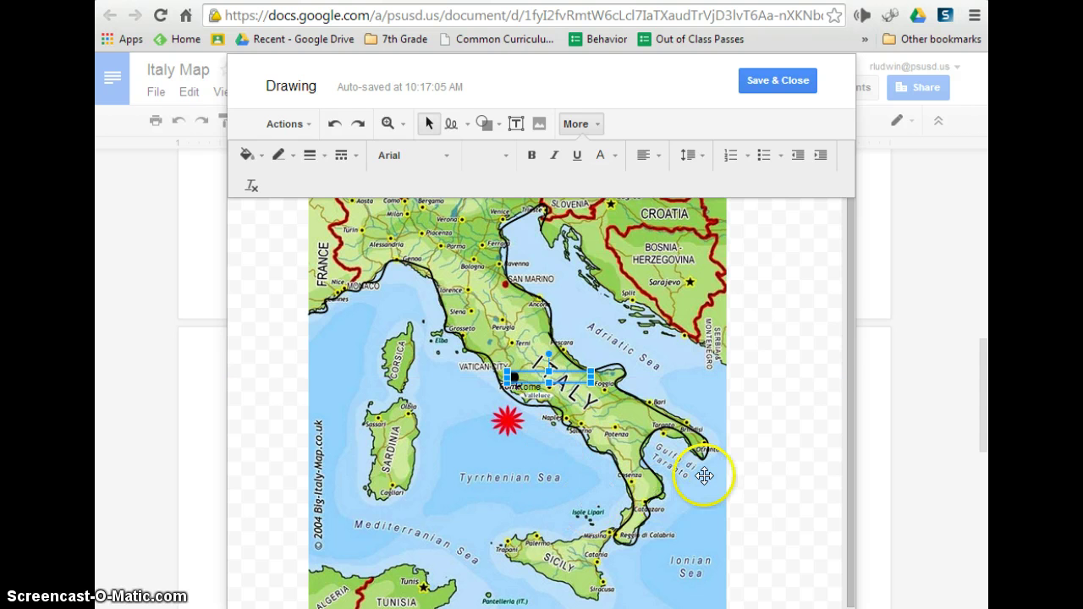
pyautogui.click(779, 486)
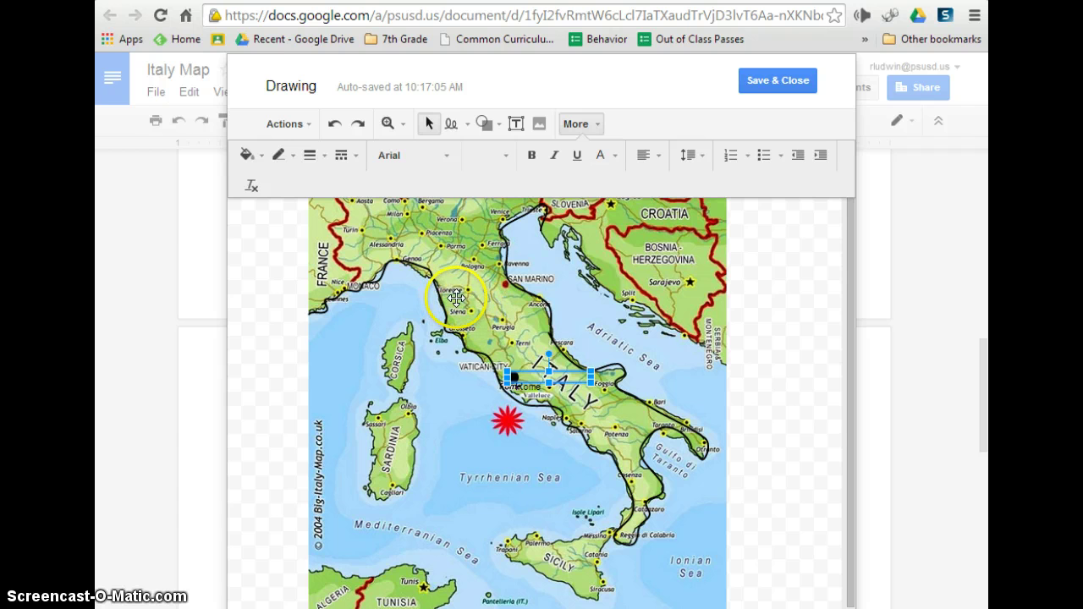
# Scribble a short curved river line inland from Italy's west coast, between Florence and Siena
pyautogui.click(453, 127)
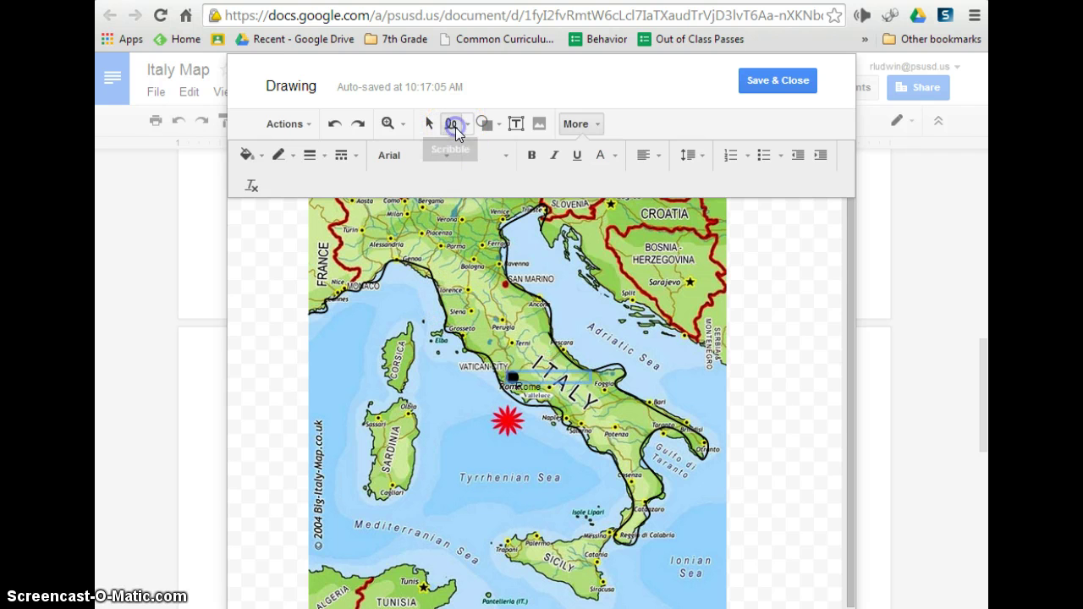
pyautogui.click(439, 296)
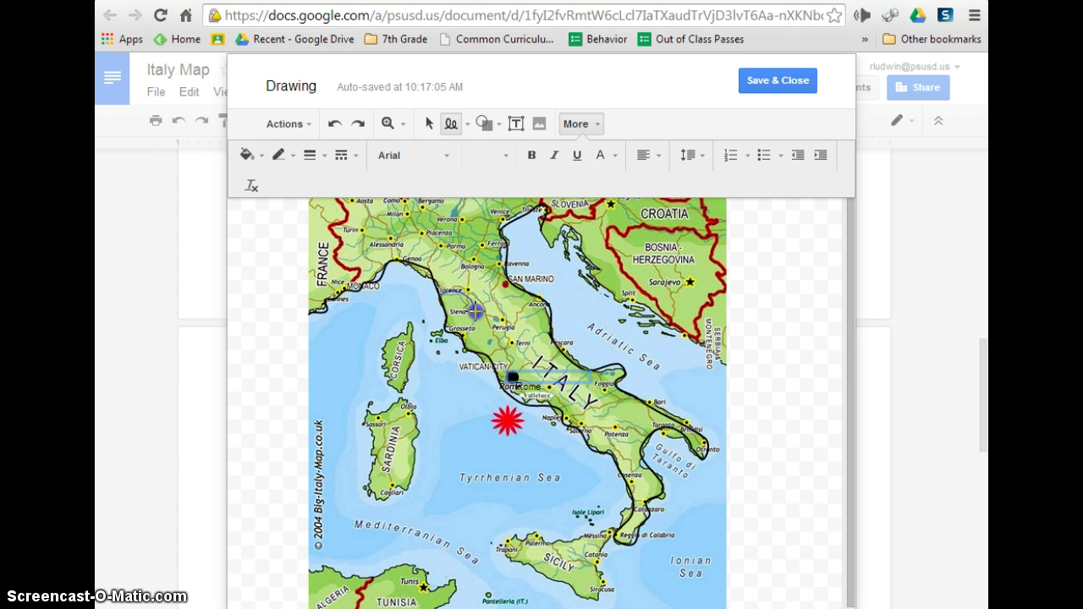
pyautogui.click(477, 311)
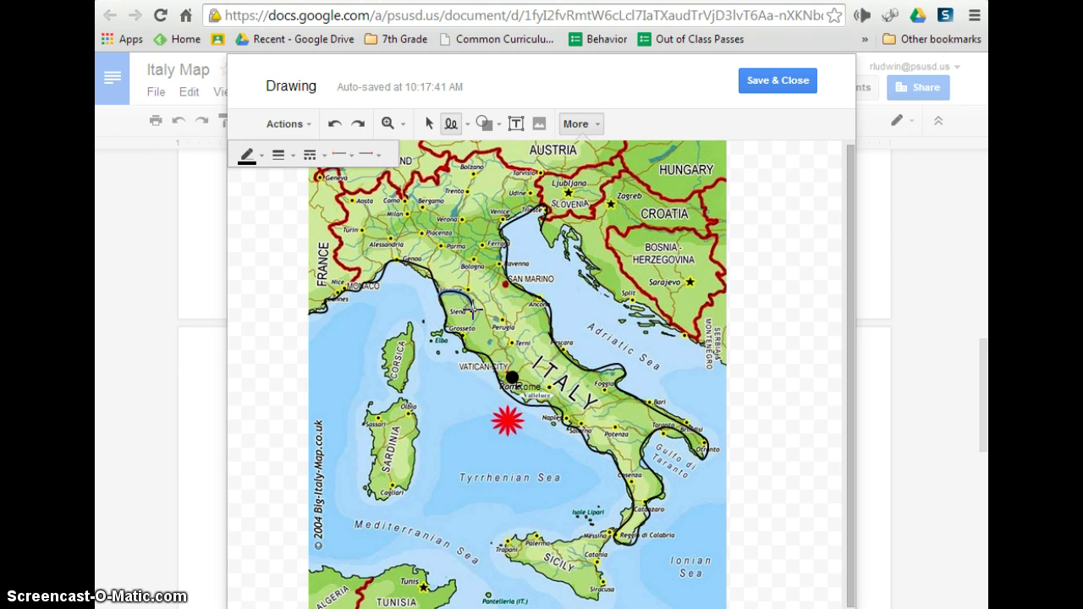
pyautogui.doubleClick(472, 308)
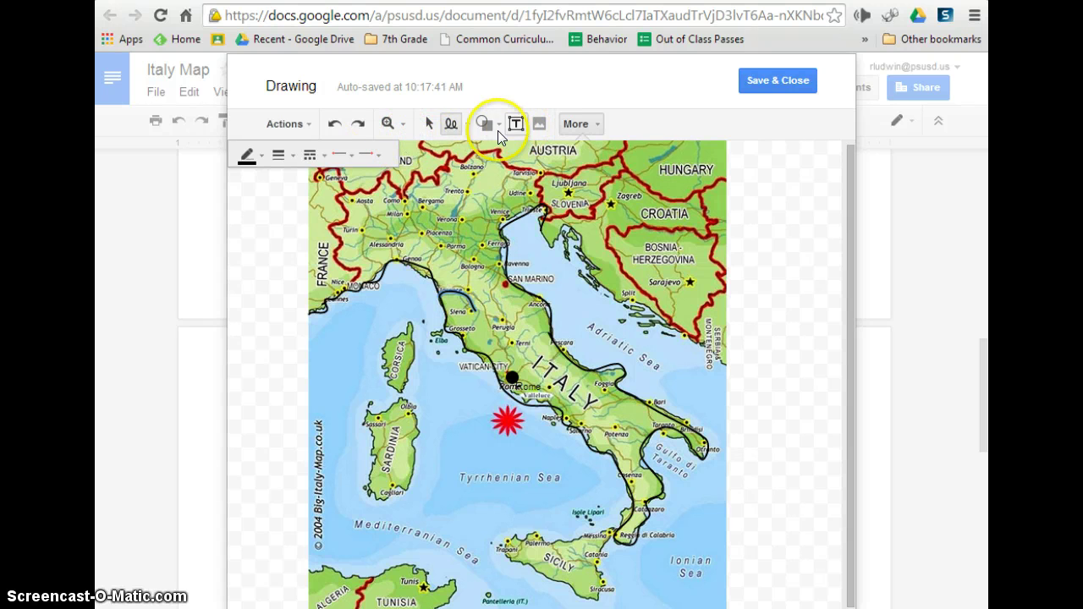
# Change the line colour of the scribbled river to blue
pyautogui.click(258, 157)
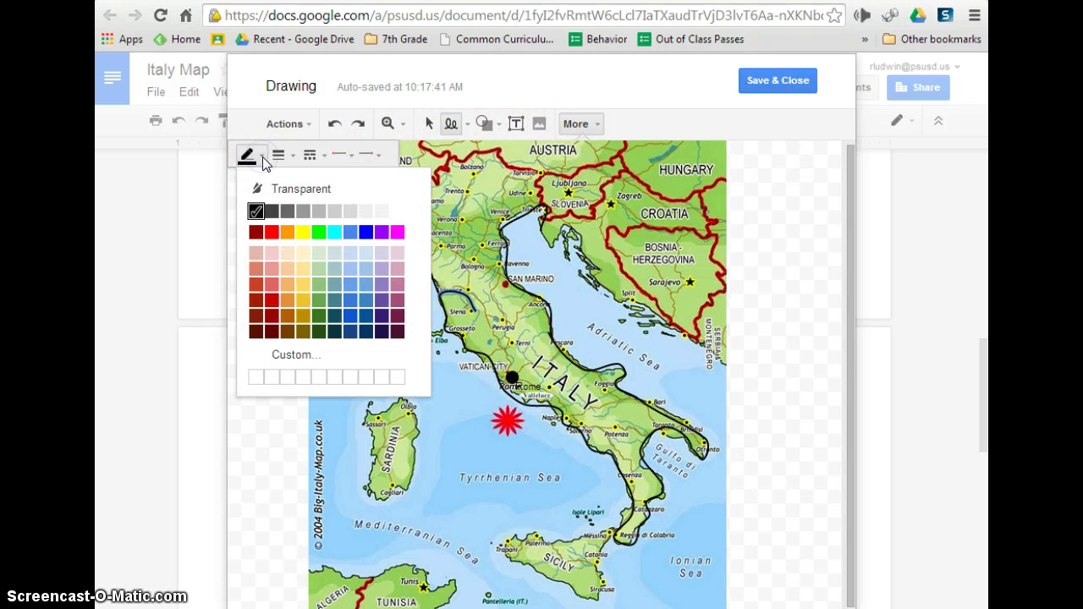
pyautogui.click(365, 233)
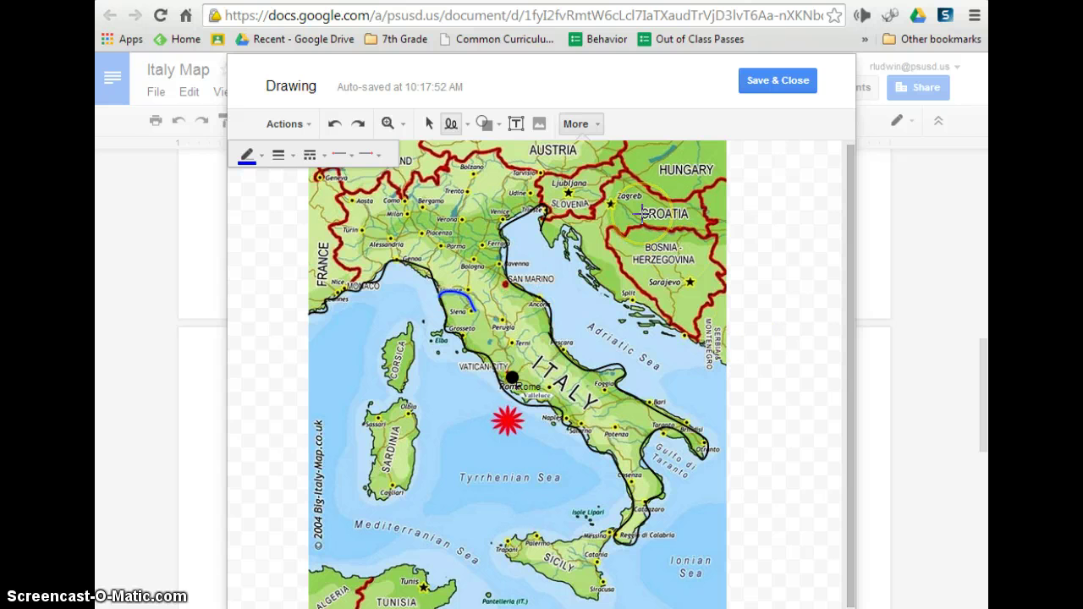
# Draw a small triangle as a mountain marker just below Milan in northern Italy
pyautogui.click(498, 129)
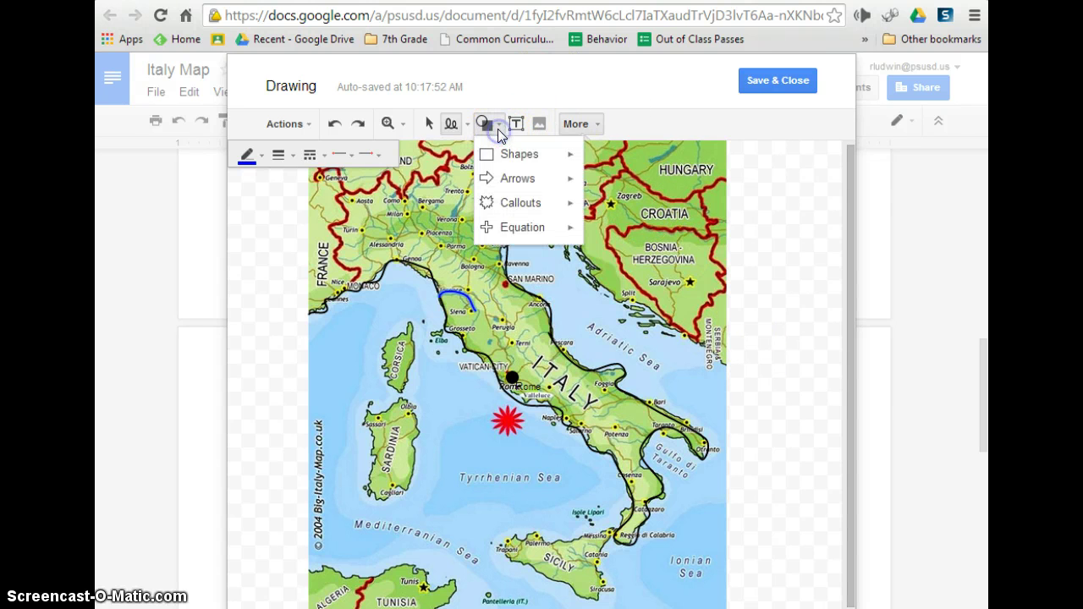
pyautogui.moveTo(505, 153)
pyautogui.click(654, 158)
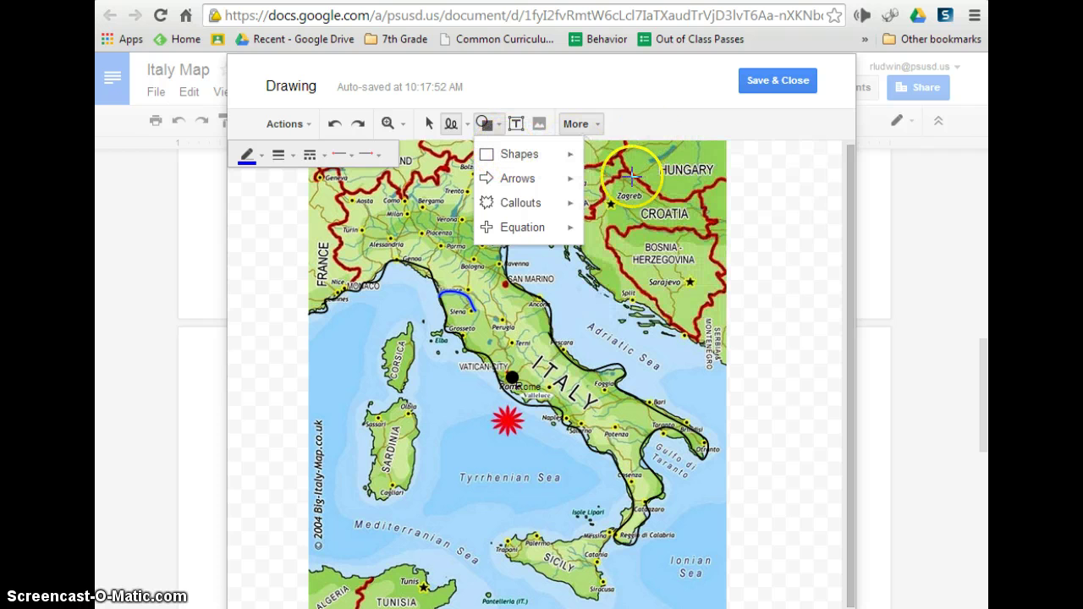
pyautogui.moveTo(554, 161)
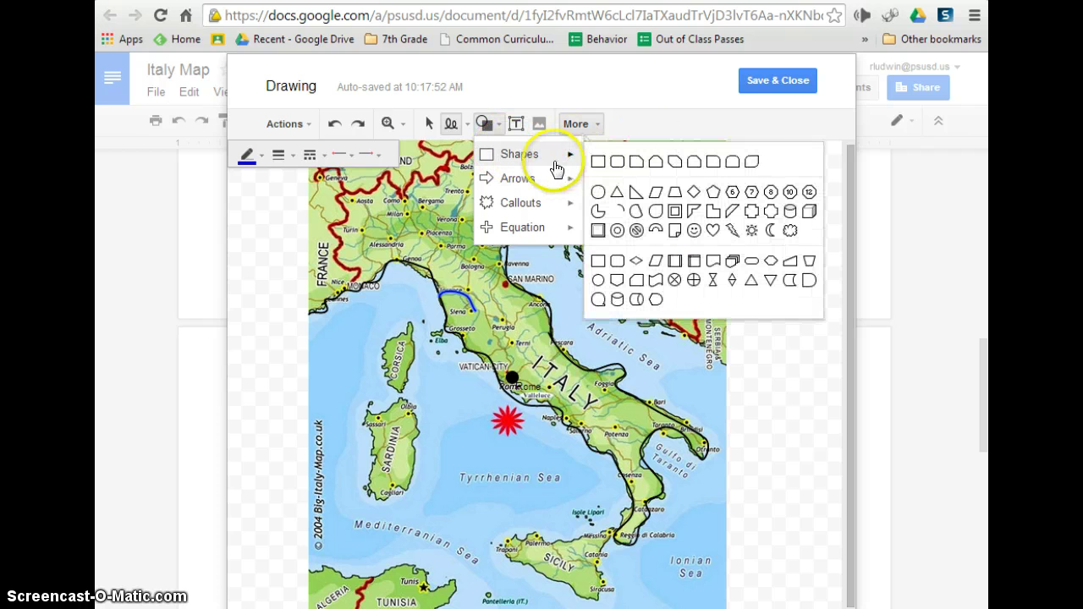
pyautogui.click(616, 195)
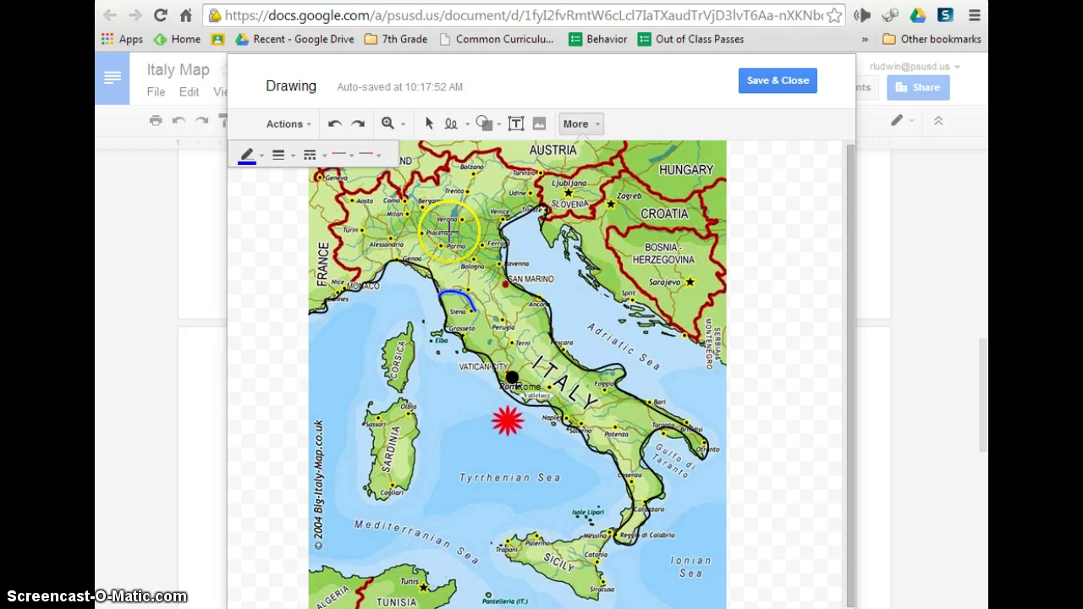
pyautogui.click(407, 222)
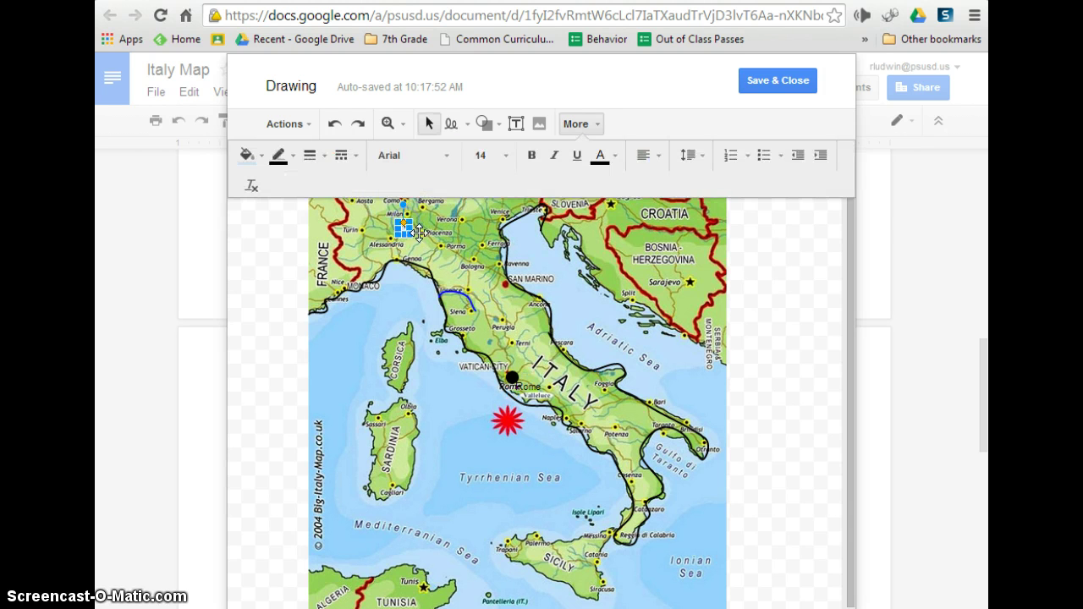
# Fill the small triangle below Milan with dark red
pyautogui.click(264, 161)
pyautogui.click(259, 307)
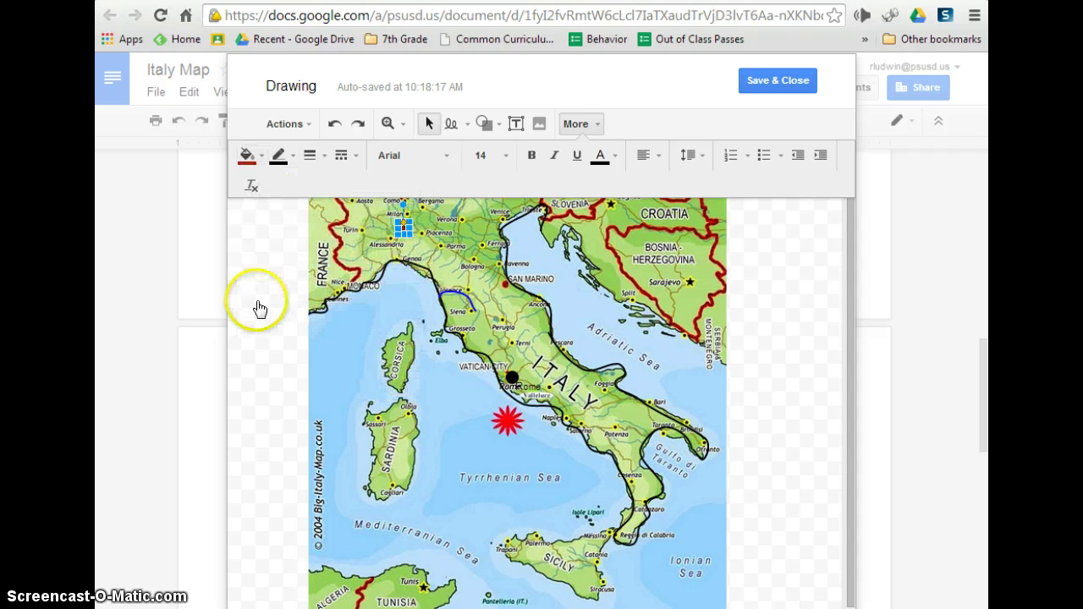
pyautogui.click(292, 159)
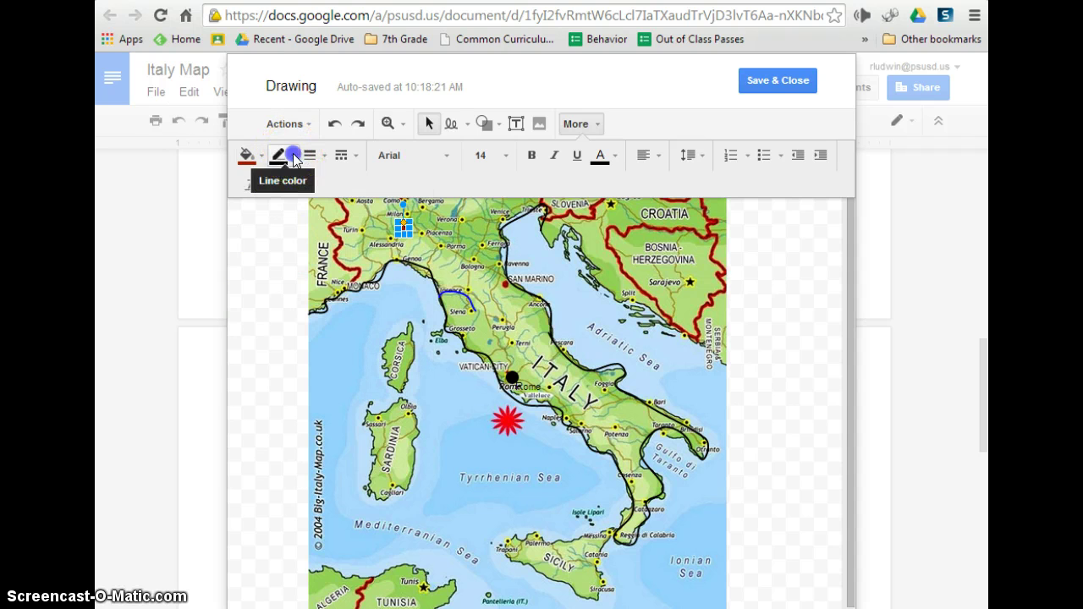
pyautogui.click(293, 159)
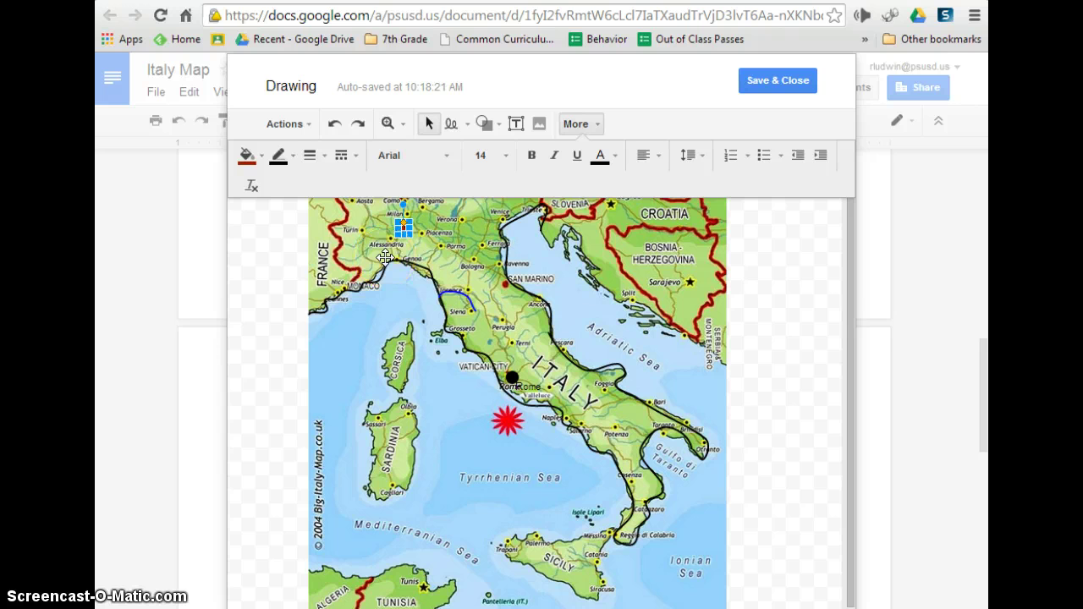
pyautogui.click(418, 230)
pyautogui.moveTo(418, 230)
pyautogui.mouseDown()
pyautogui.moveTo(427, 237)
pyautogui.moveTo(403, 228)
pyautogui.moveTo(413, 231)
pyautogui.mouseUp()
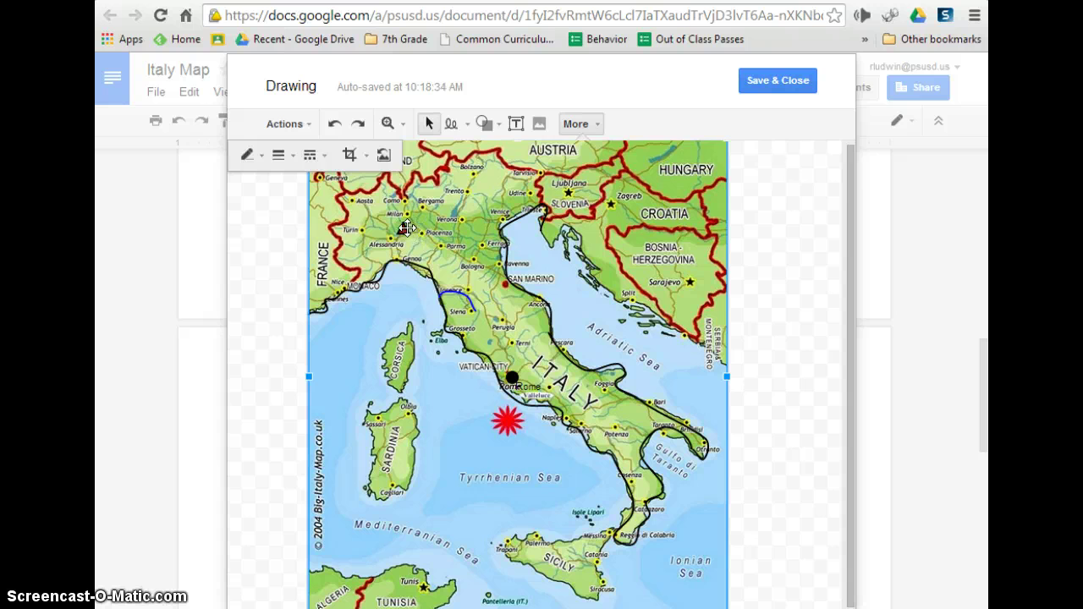
# Delete the pasted map image from behind the traced outline and markers
pyautogui.click(406, 227)
pyautogui.click(685, 393)
pyautogui.click(661, 371)
pyautogui.press('Delete')
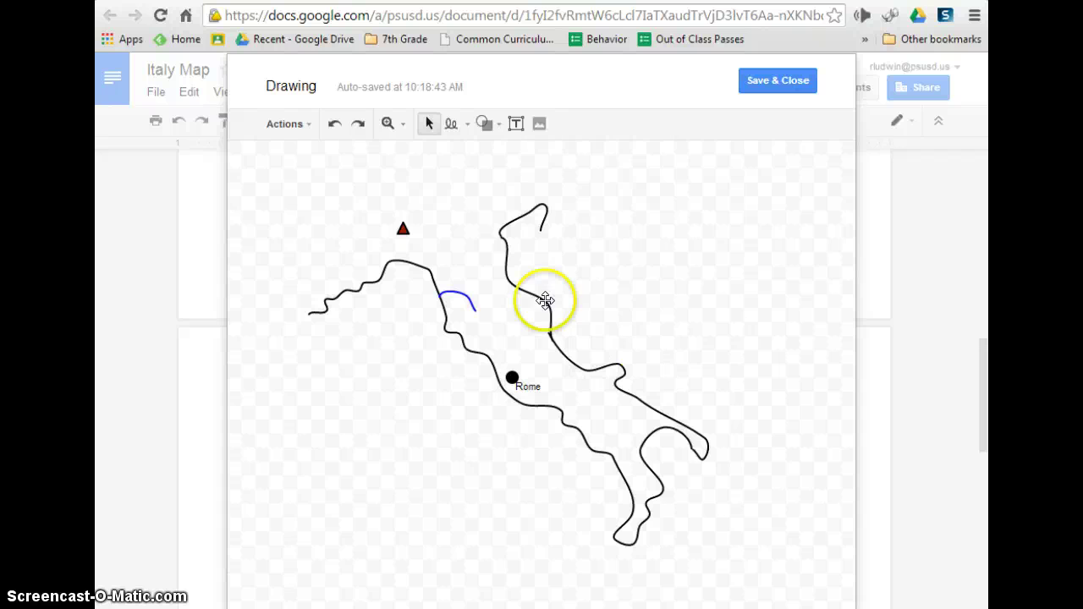
# Copy the dark red triangle, paste five duplicates and arrange them in a loose cluster beside the original across northern Italy
pyautogui.click(405, 231)
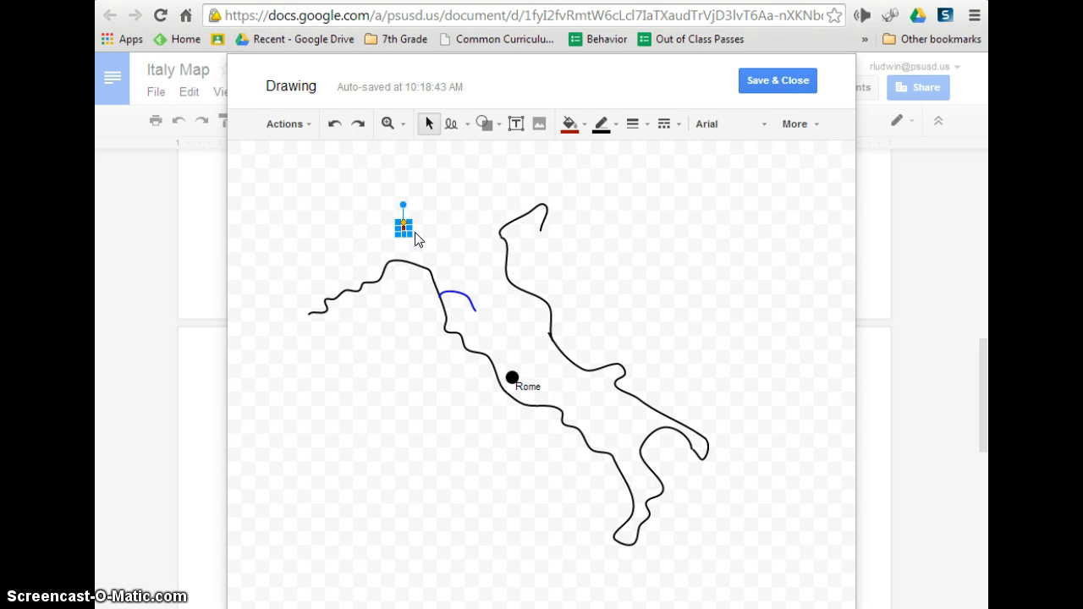
pyautogui.hotkey('ctrl', 'c')
pyautogui.hotkey('ctrl', 'v')
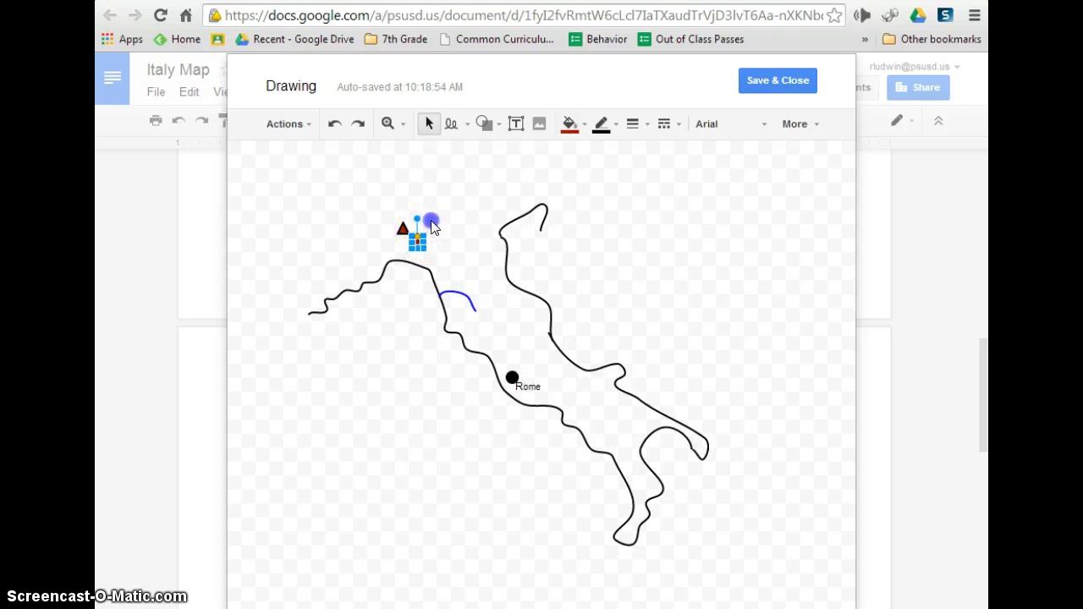
pyautogui.click(431, 253)
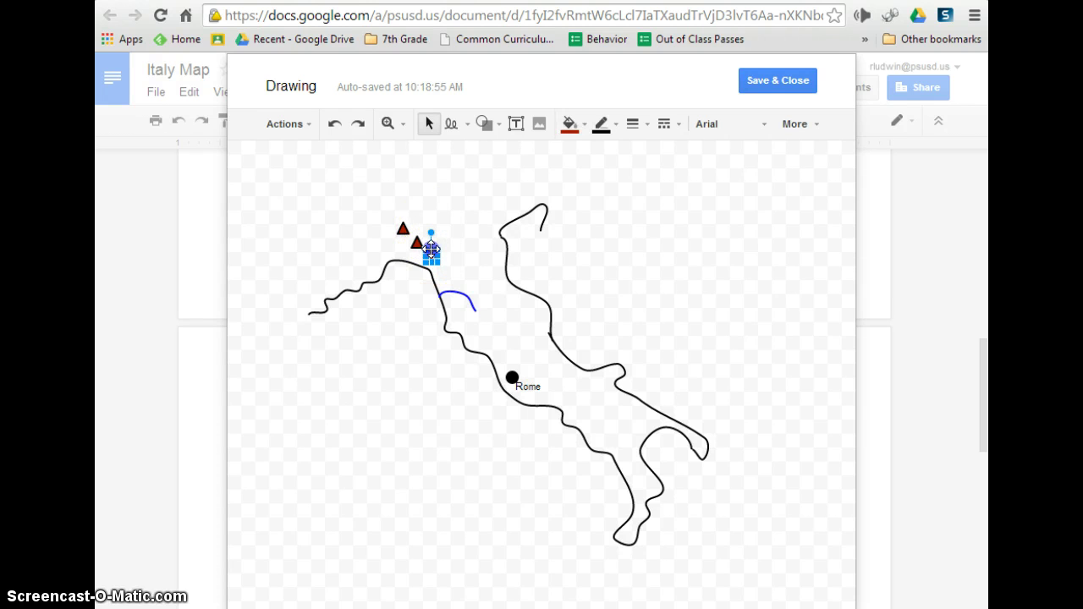
pyautogui.moveTo(430, 231); pyautogui.dragTo(445, 271)
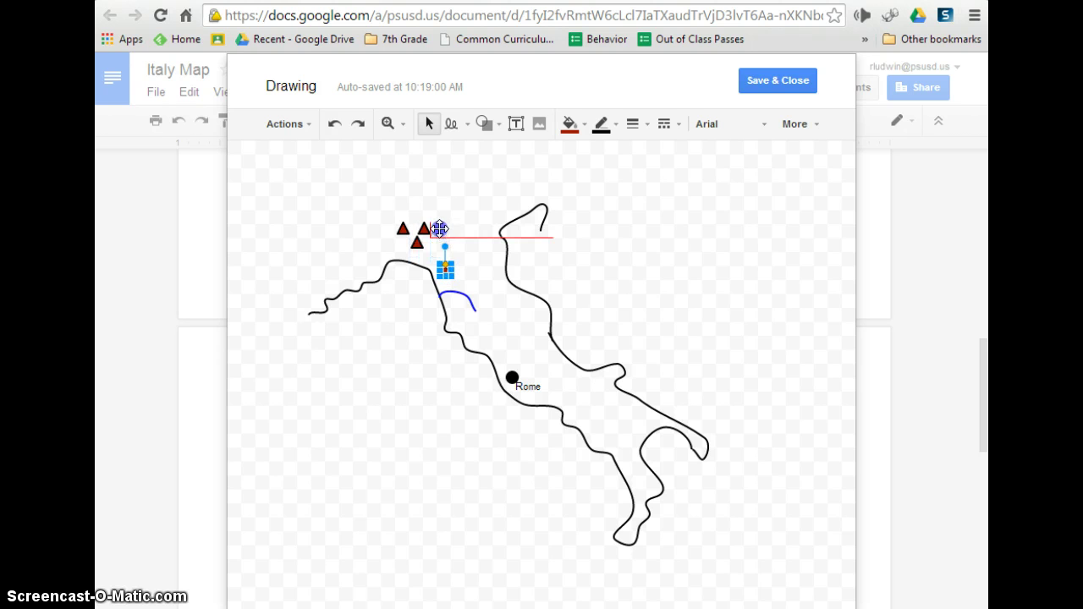
pyautogui.moveTo(439, 221); pyautogui.dragTo(434, 219)
pyautogui.click(457, 282)
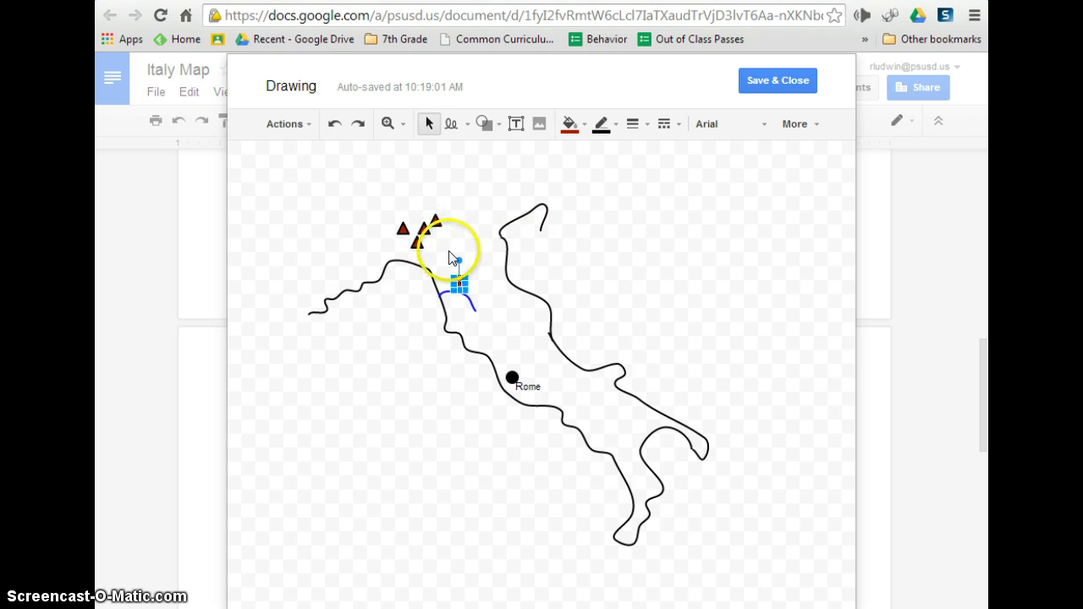
pyautogui.moveTo(458, 283); pyautogui.dragTo(459, 245)
pyautogui.moveTo(463, 220); pyautogui.dragTo(464, 219)
pyautogui.click(473, 295)
pyautogui.moveTo(477, 293)
pyautogui.mouseDown()
pyautogui.moveTo(471, 302)
pyautogui.moveTo(472, 277)
pyautogui.mouseUp()
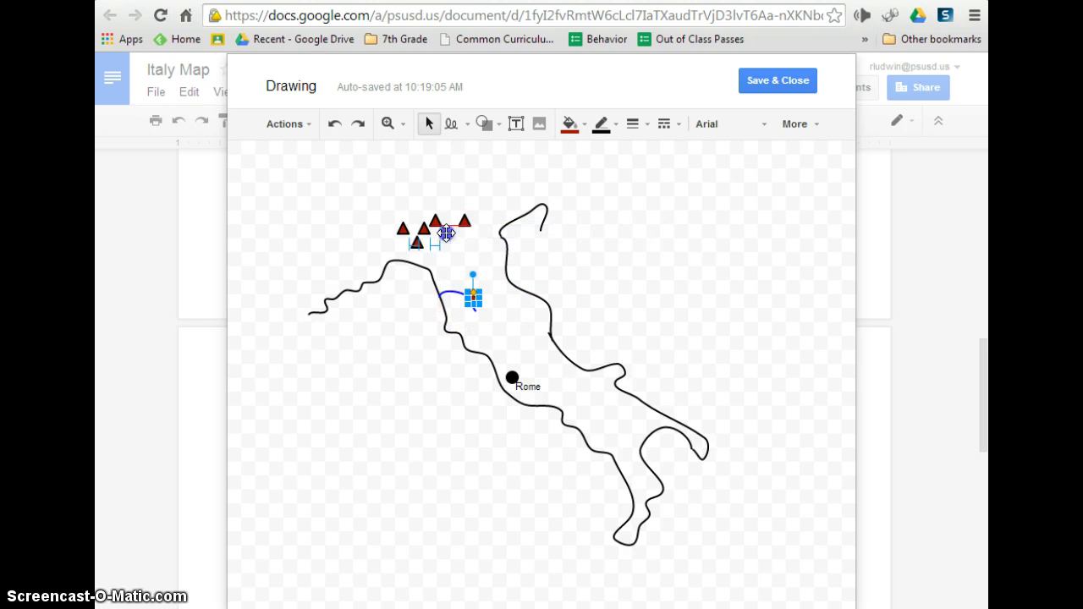
pyautogui.click(444, 230)
pyautogui.click(618, 277)
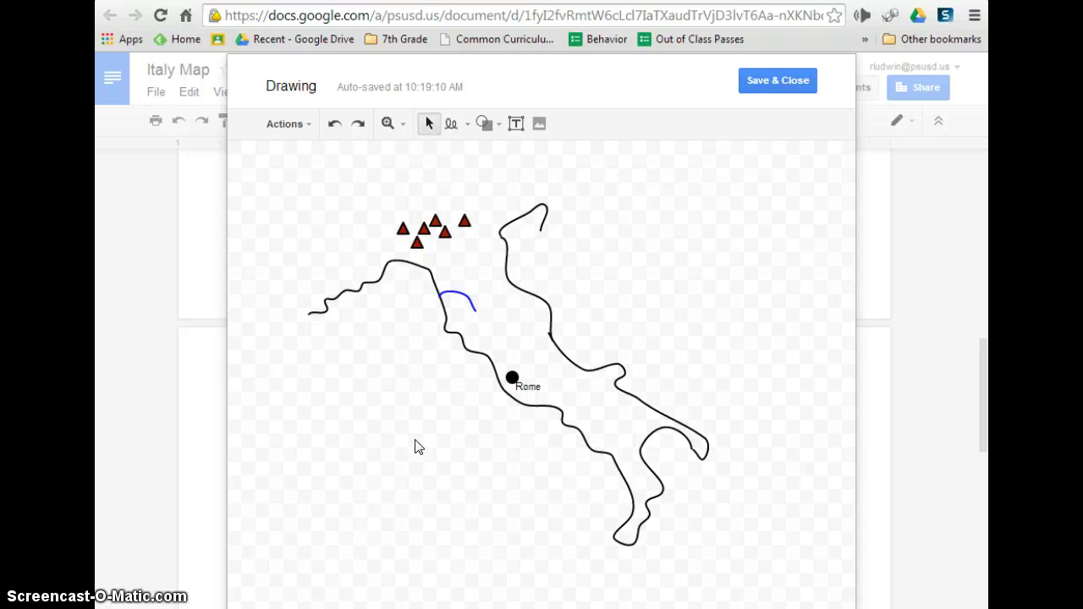
# Save and close the drawing, and review the finished map in the document
pyautogui.click(772, 81)
pyautogui.scroll(10, 686, 434)
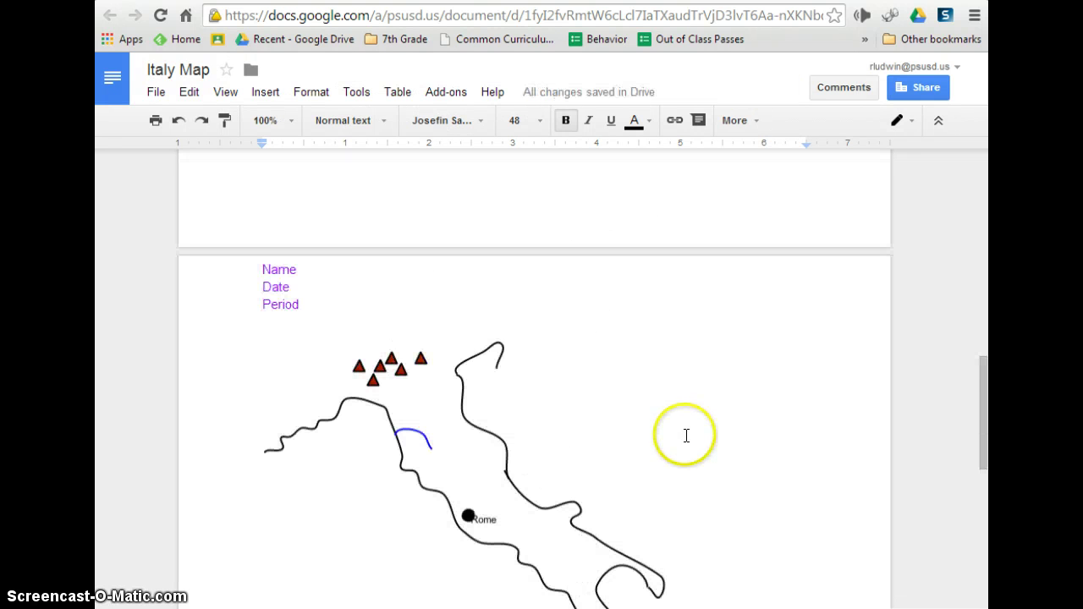
pyautogui.scroll(-2, 686, 435)
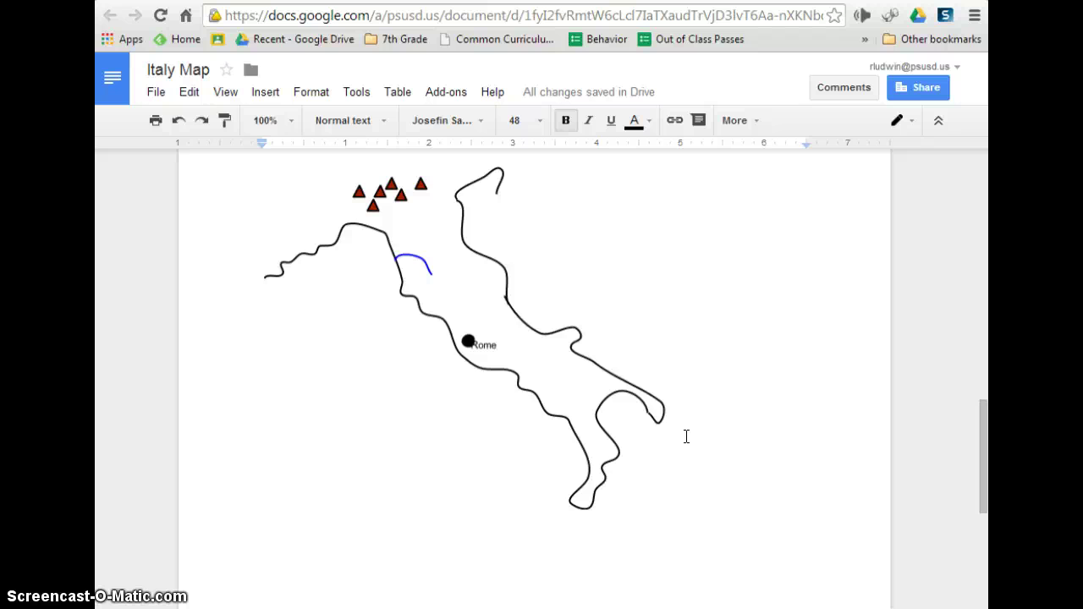
pyautogui.scroll(-1, 686, 436)
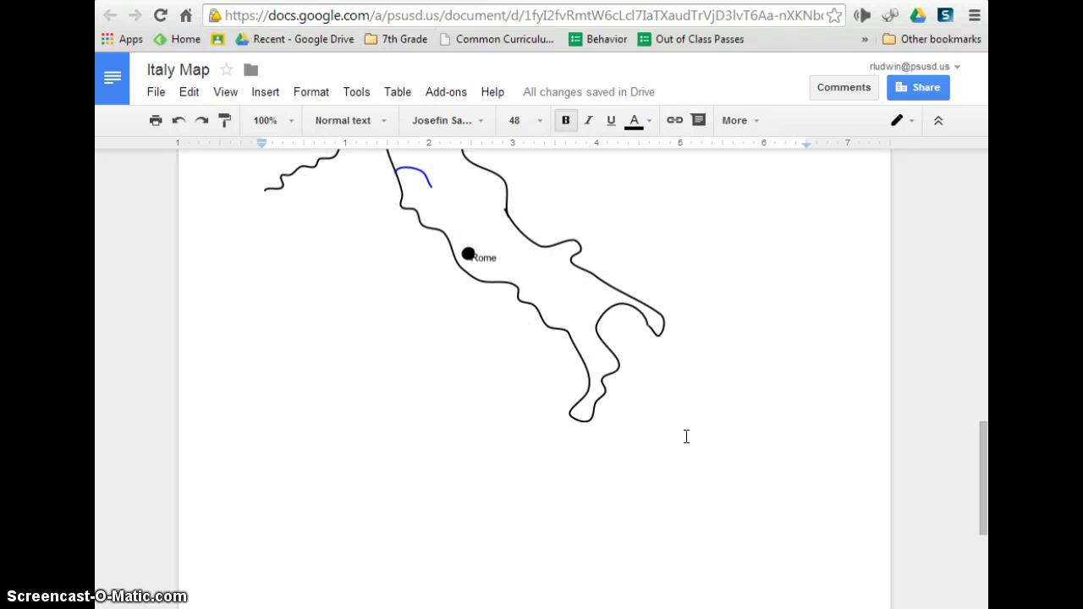
pyautogui.click(321, 355)
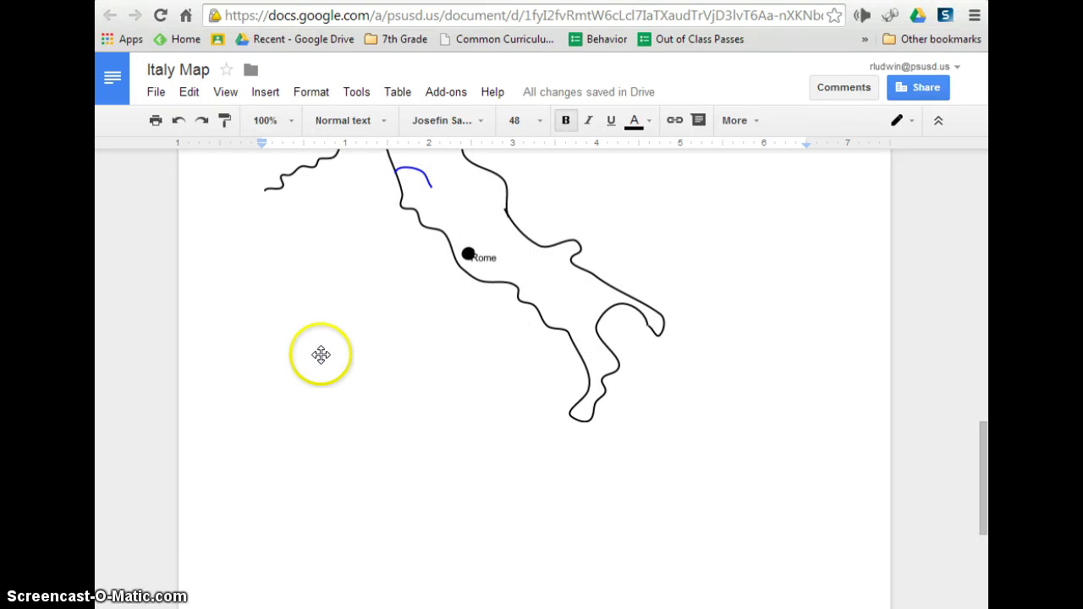